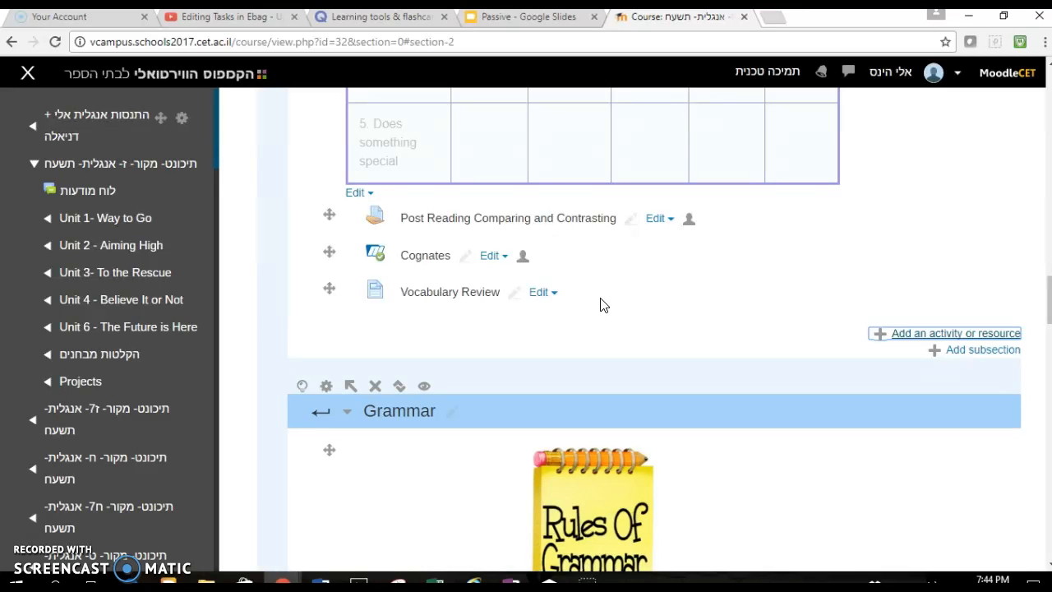
Add a new Assignment activity to the section above Grammar
click(955, 335)
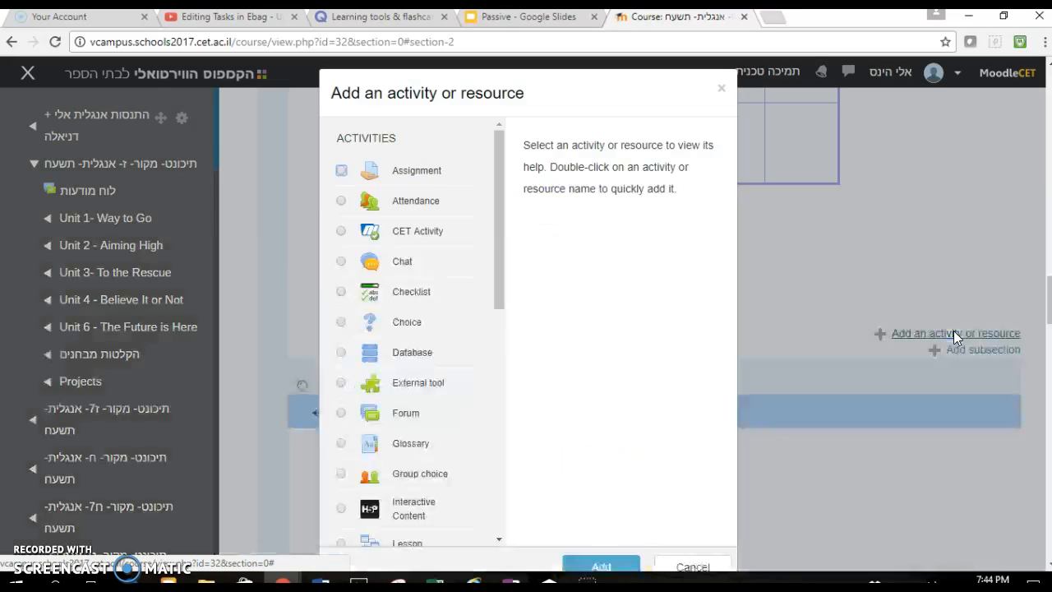
click(411, 174)
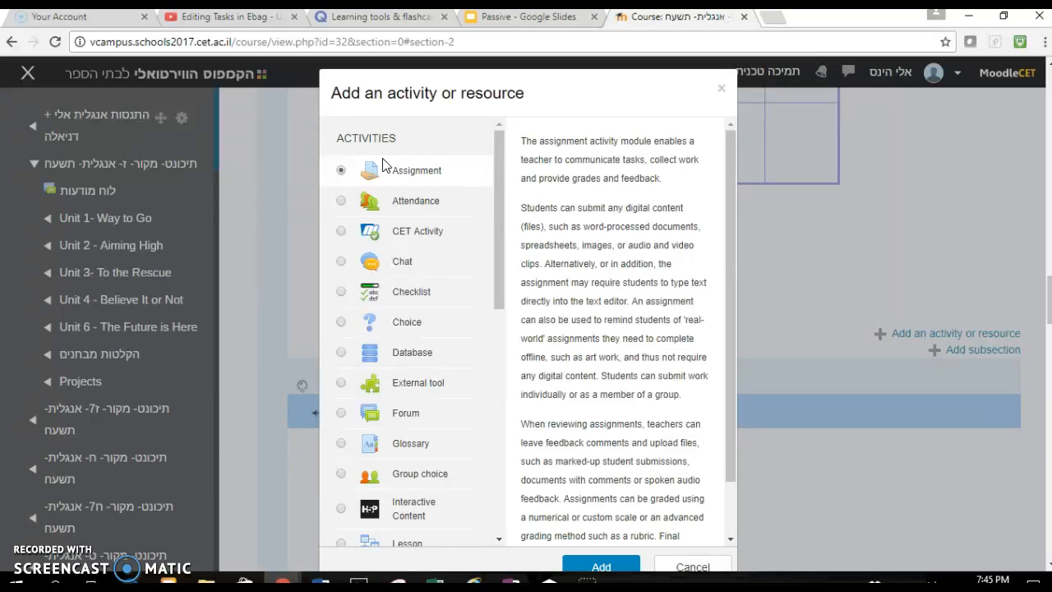
scroll(417, 284, down, 6)
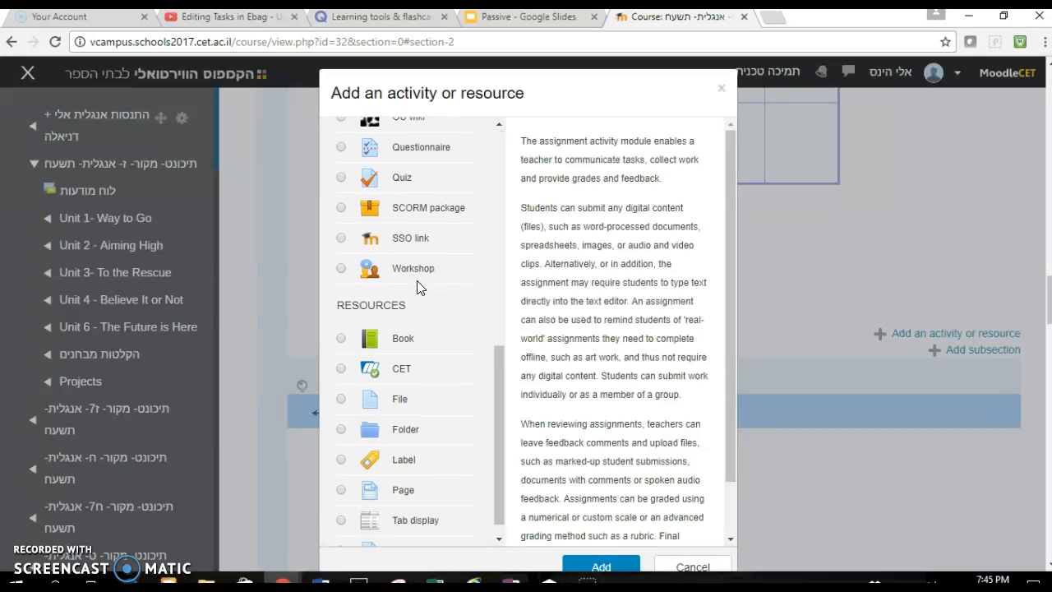
scroll(417, 286, down, 1)
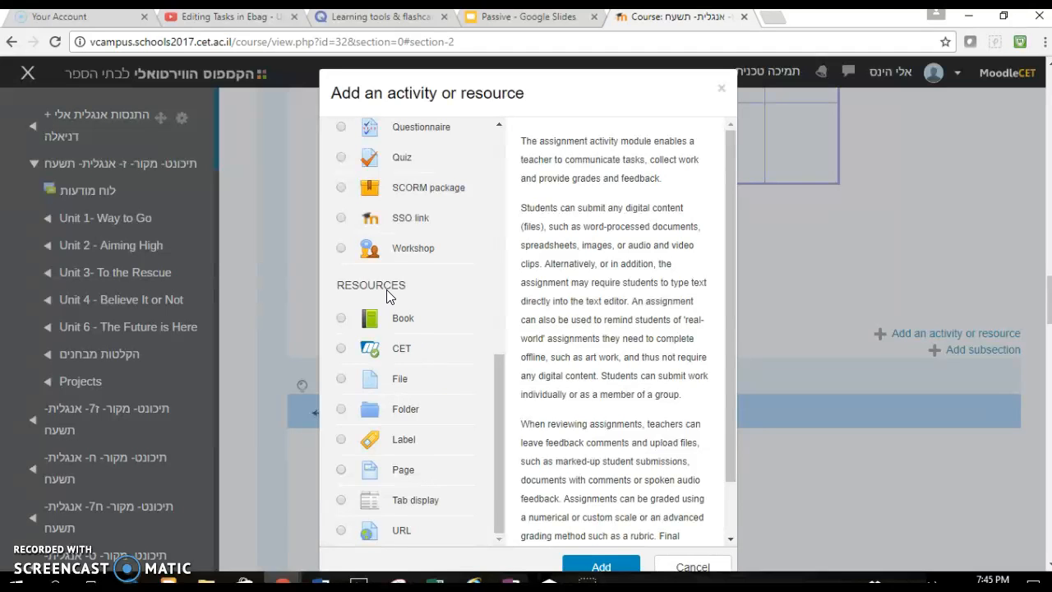
scroll(390, 294, up, 10)
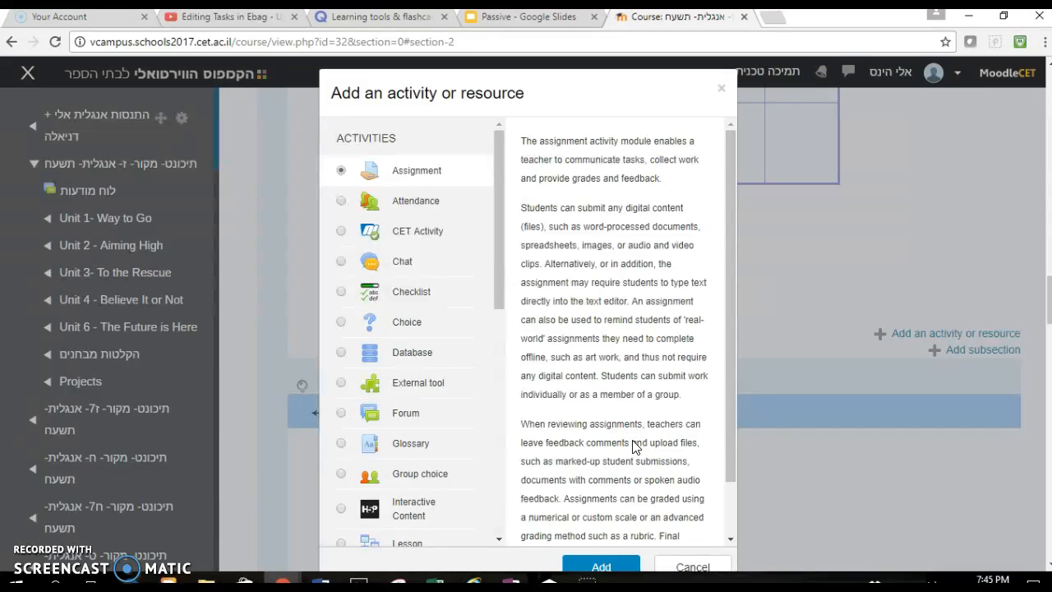
click(603, 567)
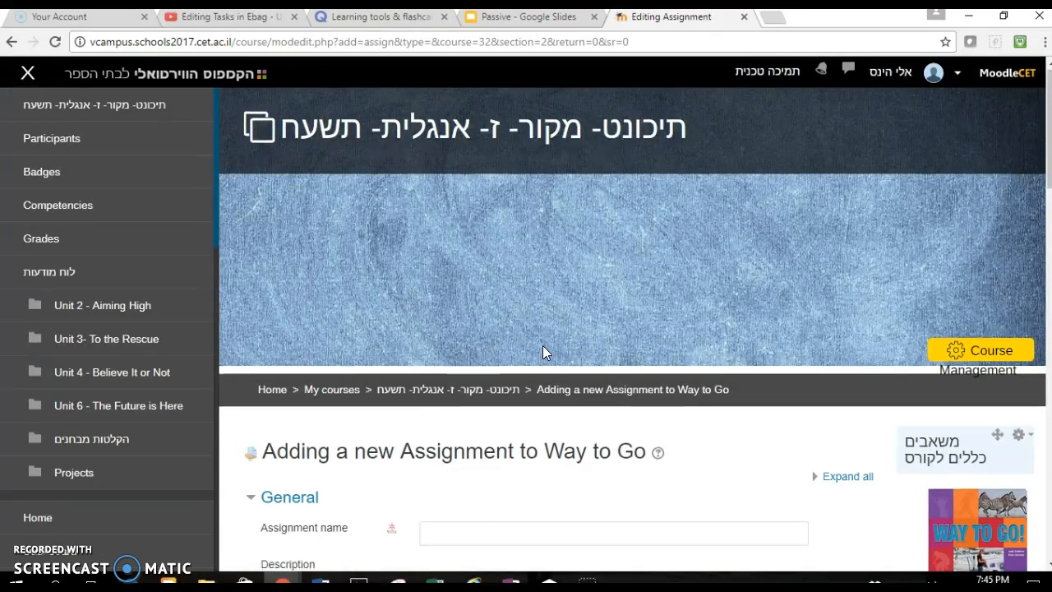
Name the assignment "Who Won"
scroll(542, 352, down, 4)
click(463, 228)
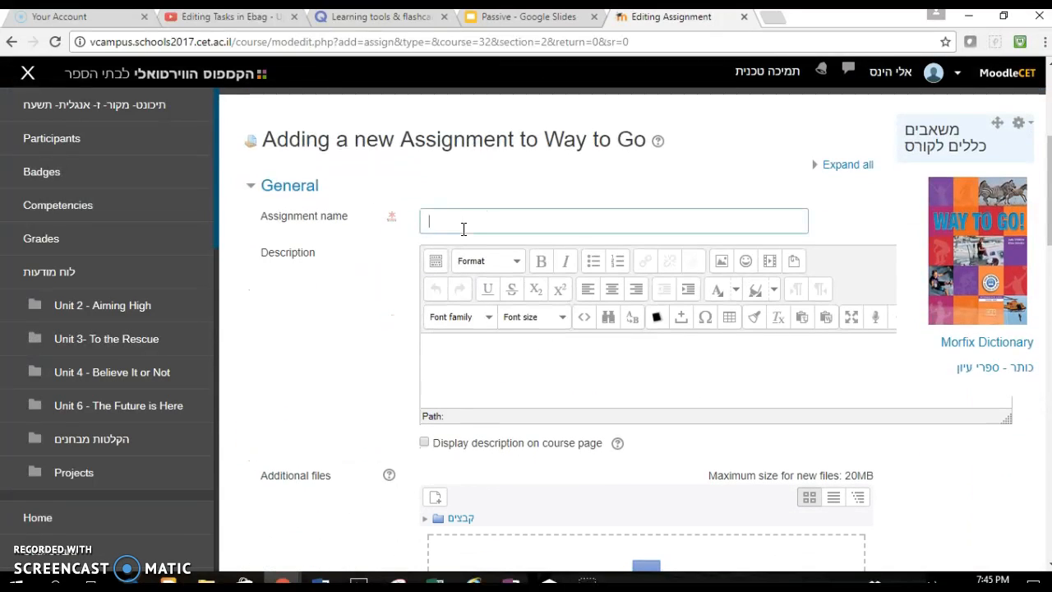
text(Who Won)
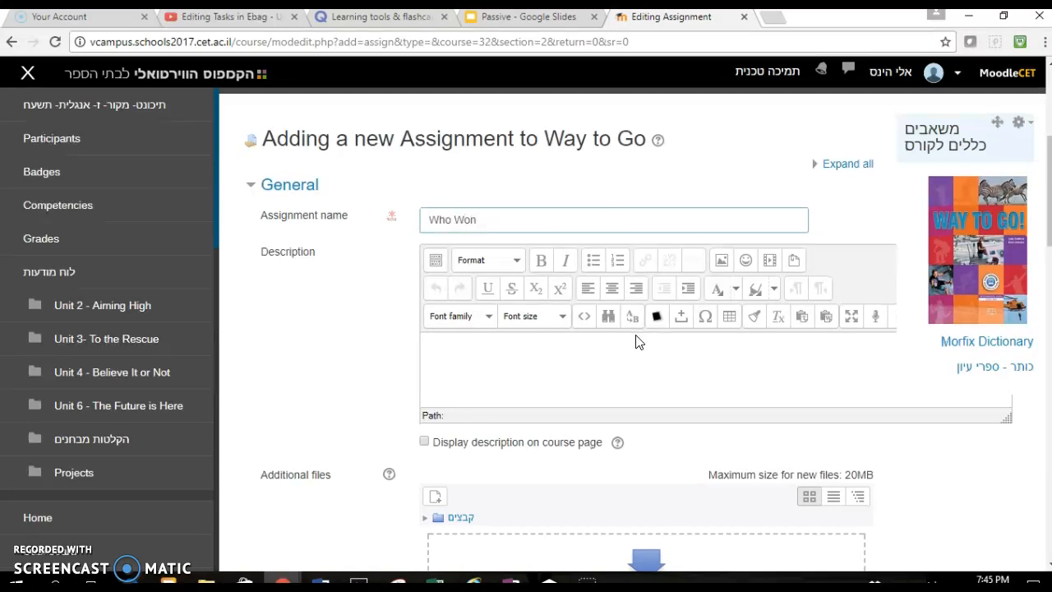
Expand the assignment's description editor to full screen
scroll(639, 341, down, 1)
click(560, 282)
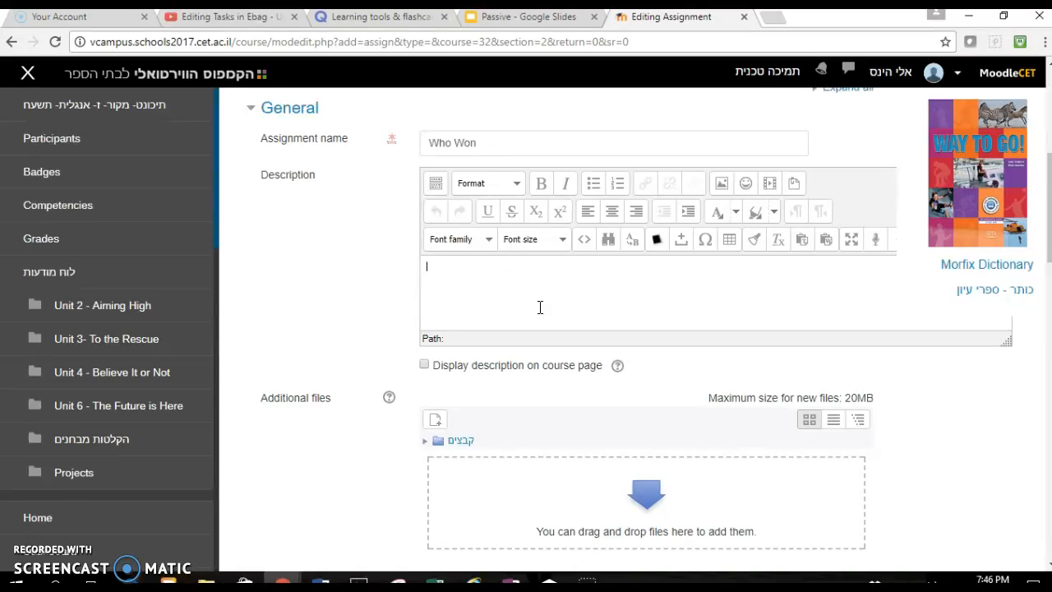
click(851, 240)
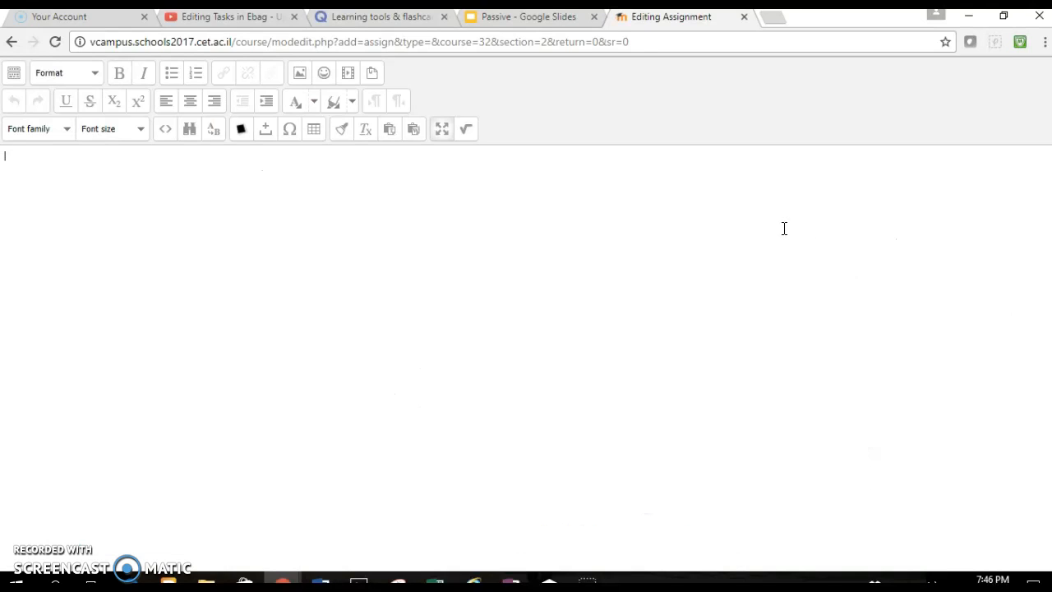
Collapse the description editor's extra formatting rows and bring them back
click(17, 76)
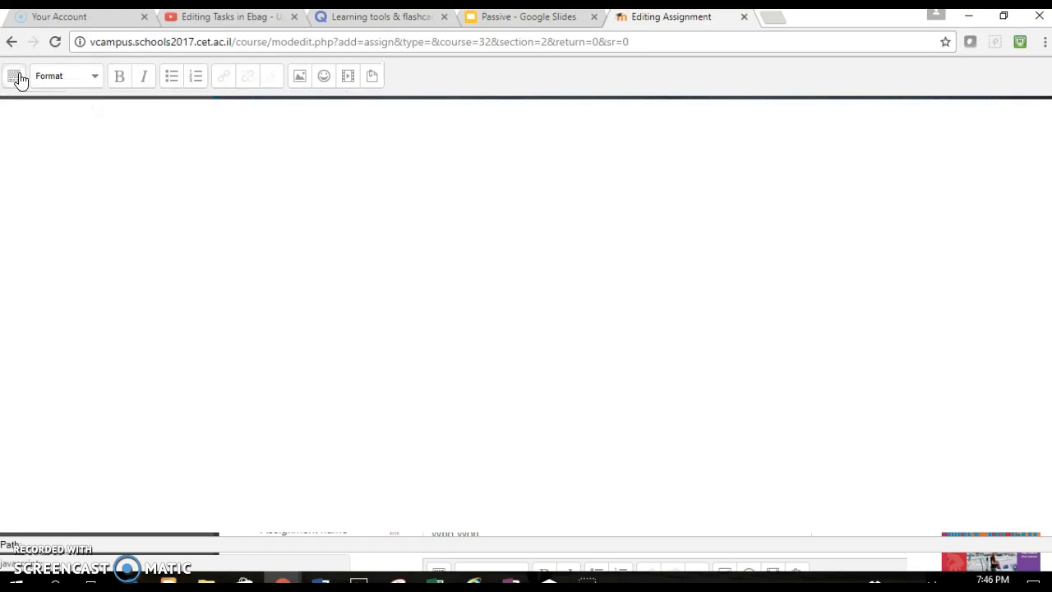
click(17, 77)
click(16, 76)
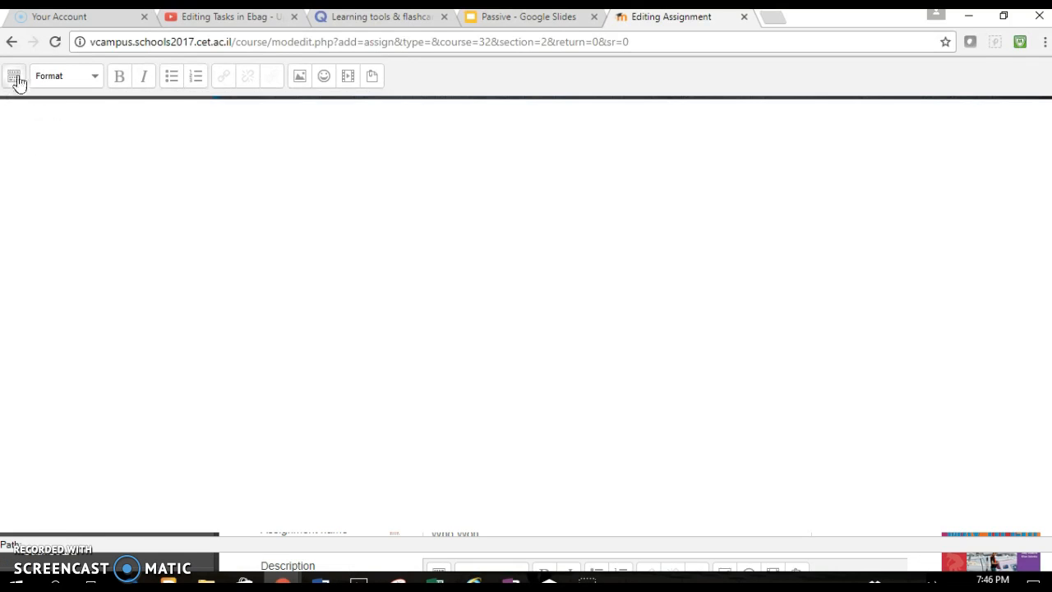
click(16, 76)
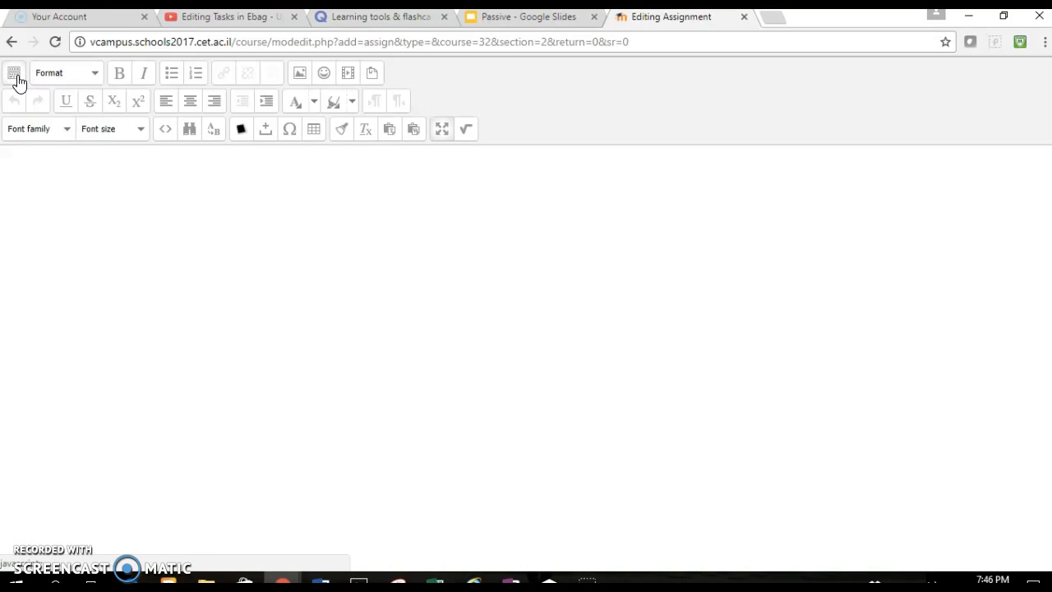
Write the heading "Pre-Reading Vocabulary" in the description in bold, underlined 18 pt text
click(107, 134)
click(125, 238)
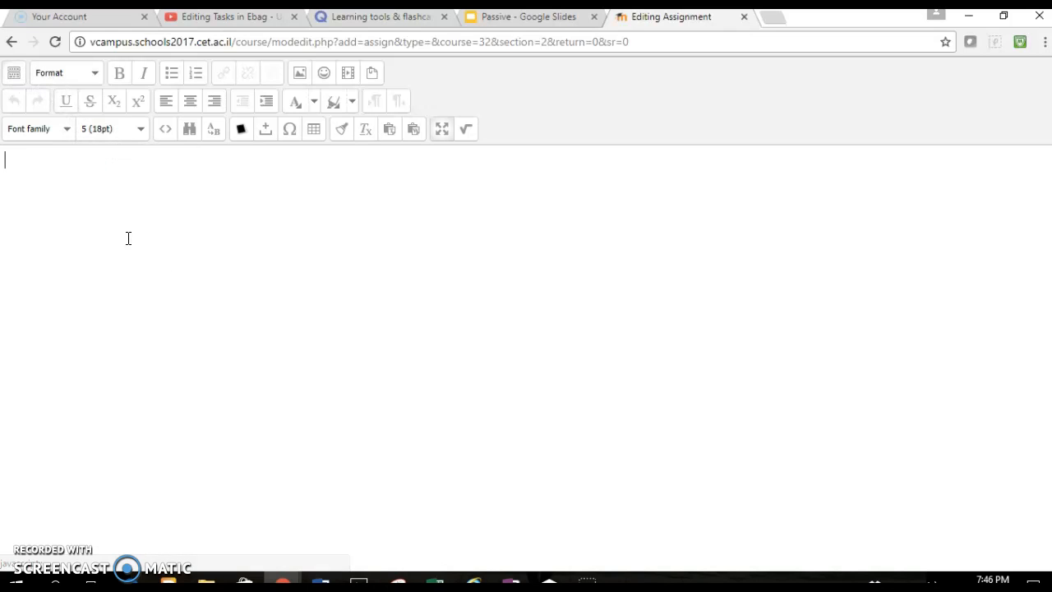
click(94, 74)
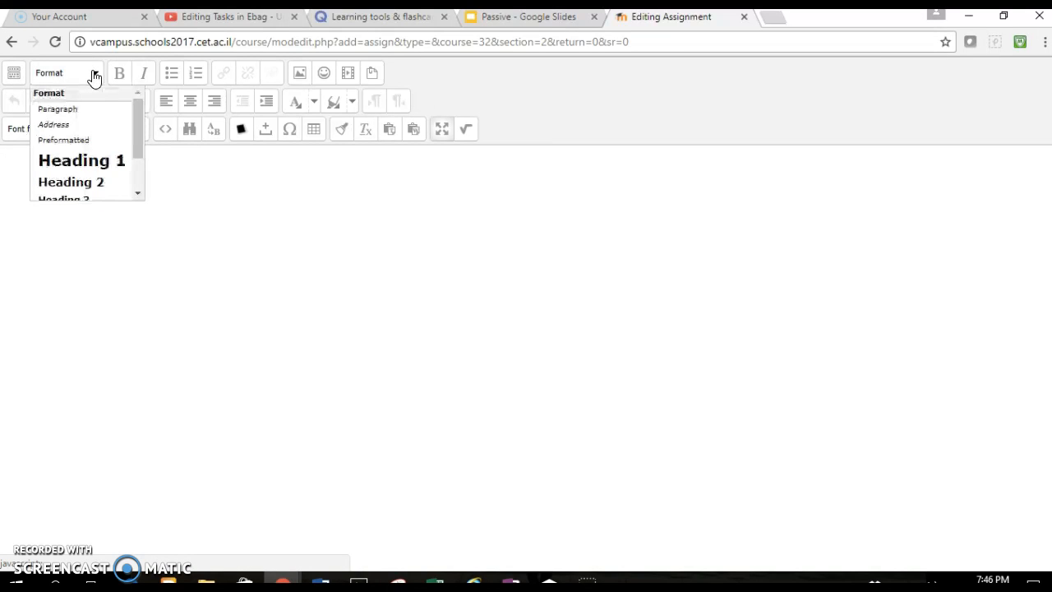
click(117, 76)
click(62, 102)
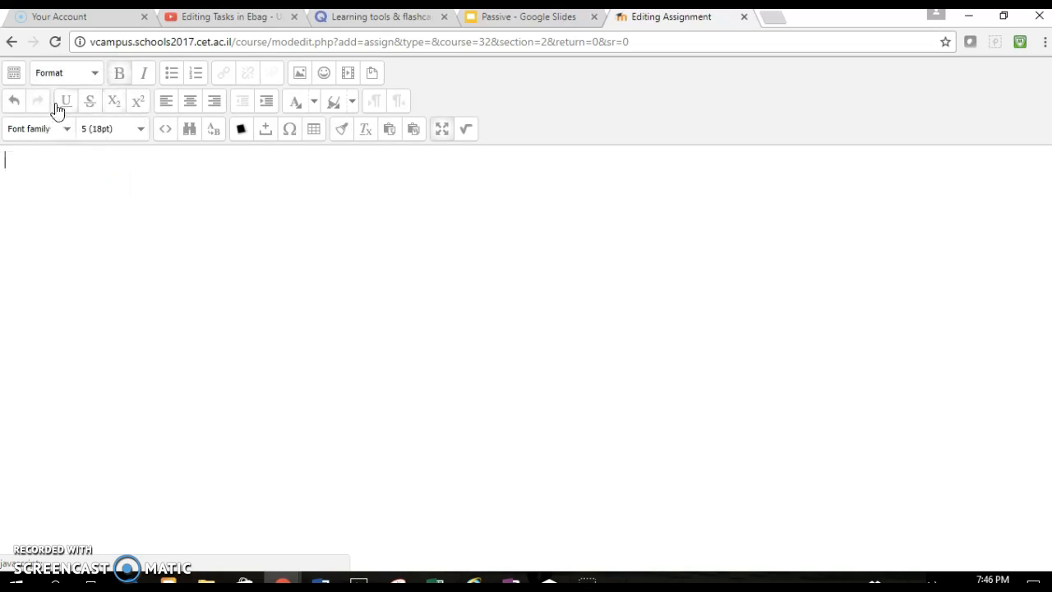
text(Pre-Rea)
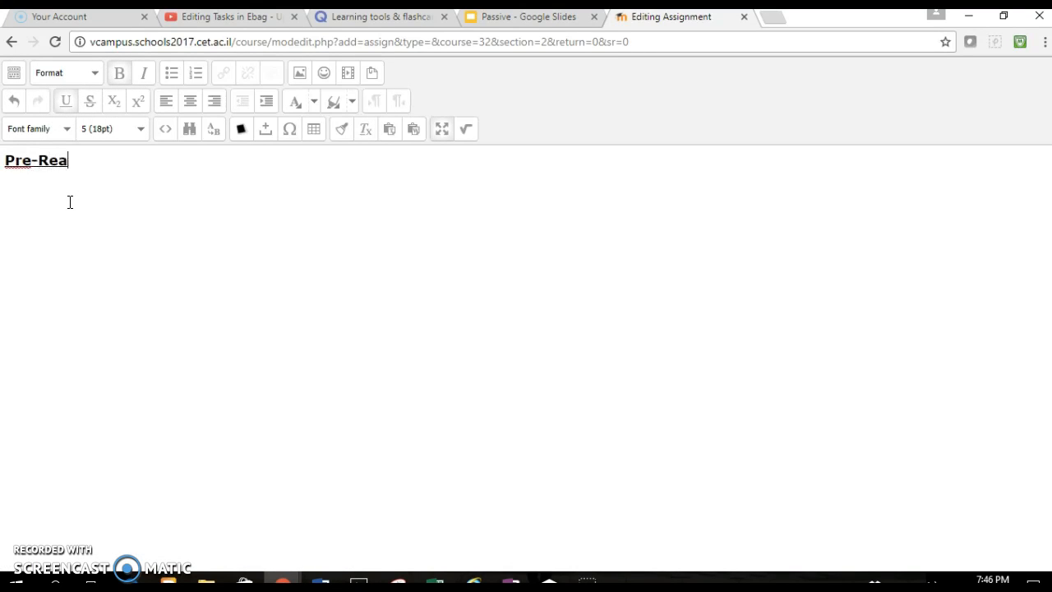
text(ding Voca)
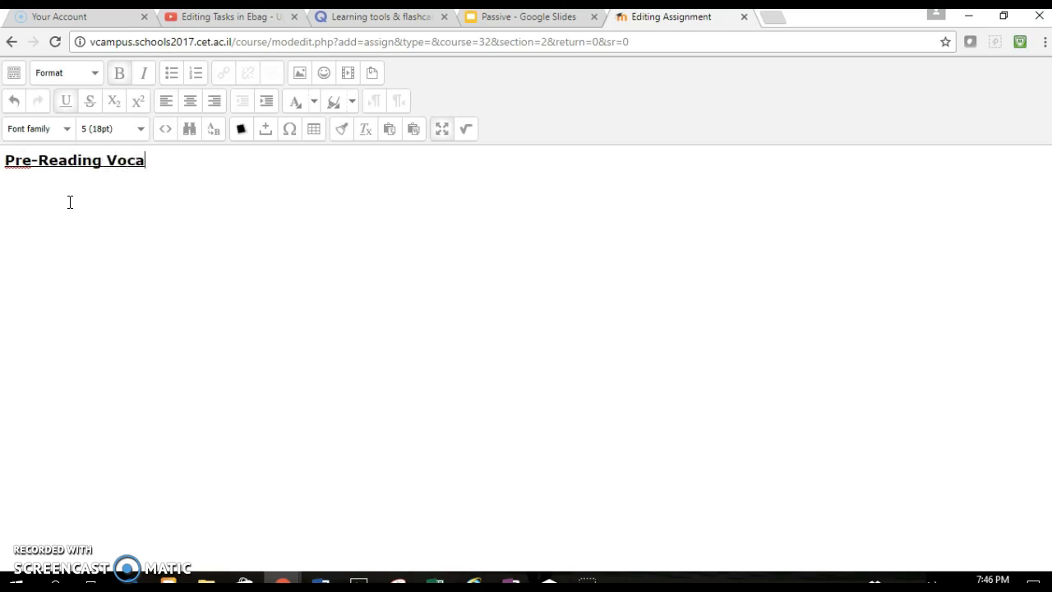
text(bulary)
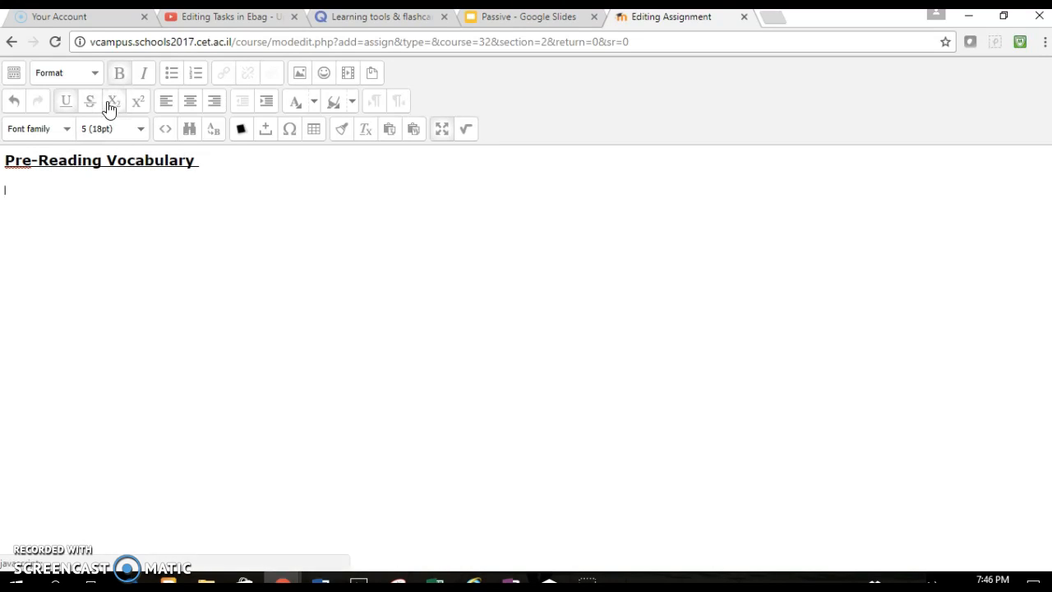
Below the heading, write in plain 14 pt text "1. Practice our new vocabulary words on Quizlet. Use the Speller and Match the words."
click(109, 130)
click(119, 217)
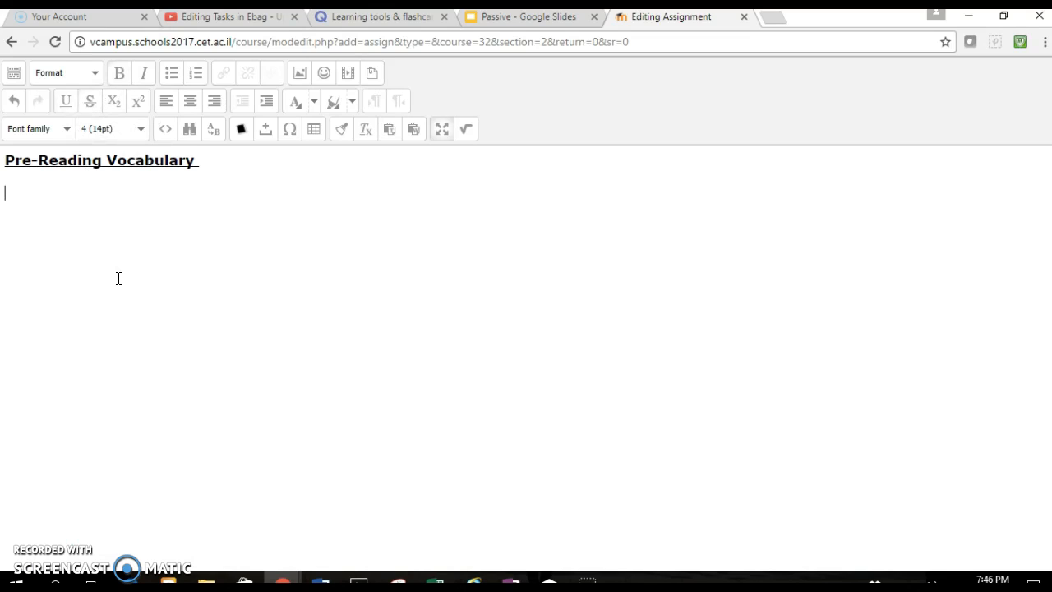
text(1. Practice our ne)
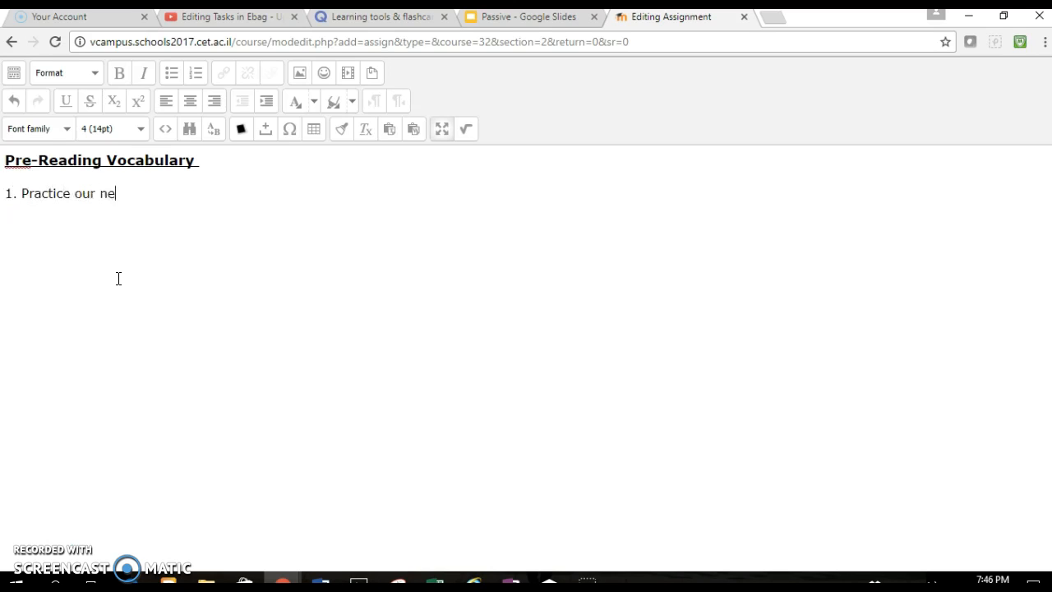
text(w vocabulary words on Moodle.)
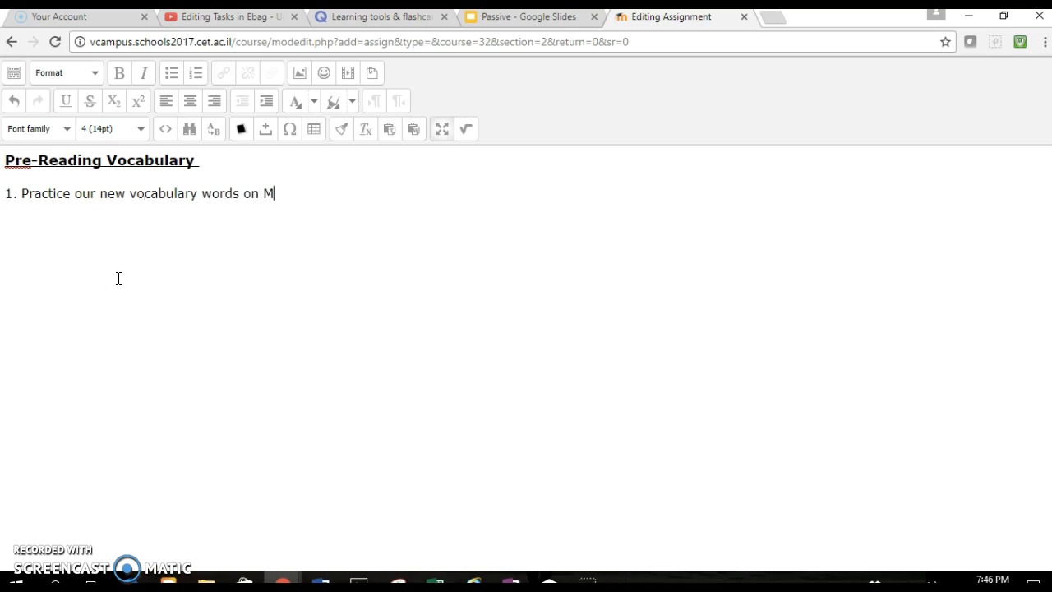
key(BackSpace)
key(BackSpace)
key(BackSpace)
key(BackSpace)
key(BackSpace)
key(BackSpace)
key(BackSpace)
key(BackSpace)
text(Quizlet. Use the Speller and M)
key(BackSpace)
text(play)
key(BackSpace)
key(BackSpace)
key(BackSpace)
key(BackSpace)
key(BackSpace)
text(Match the words.)
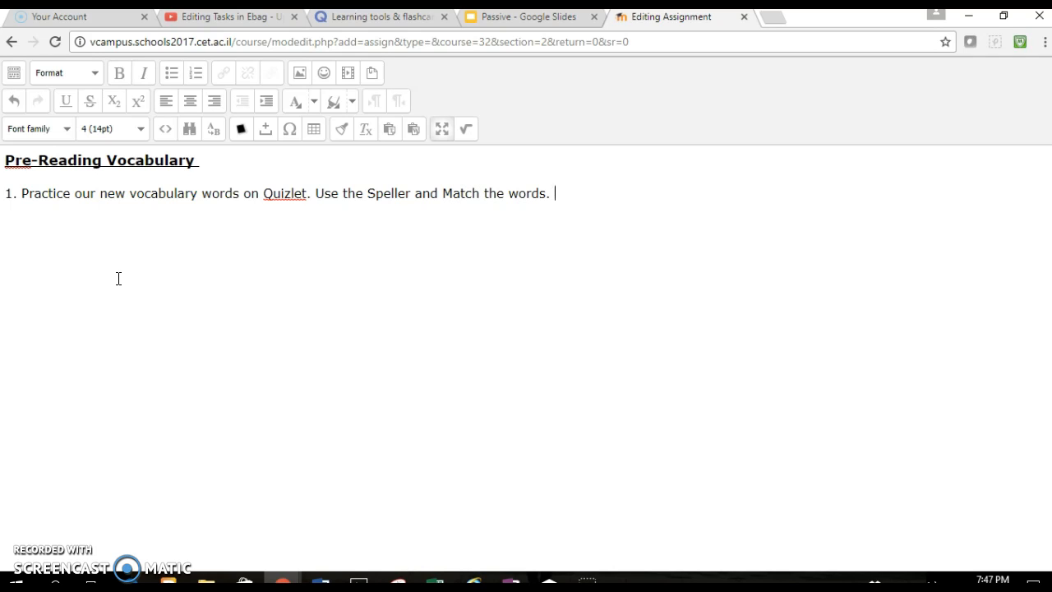
click(397, 21)
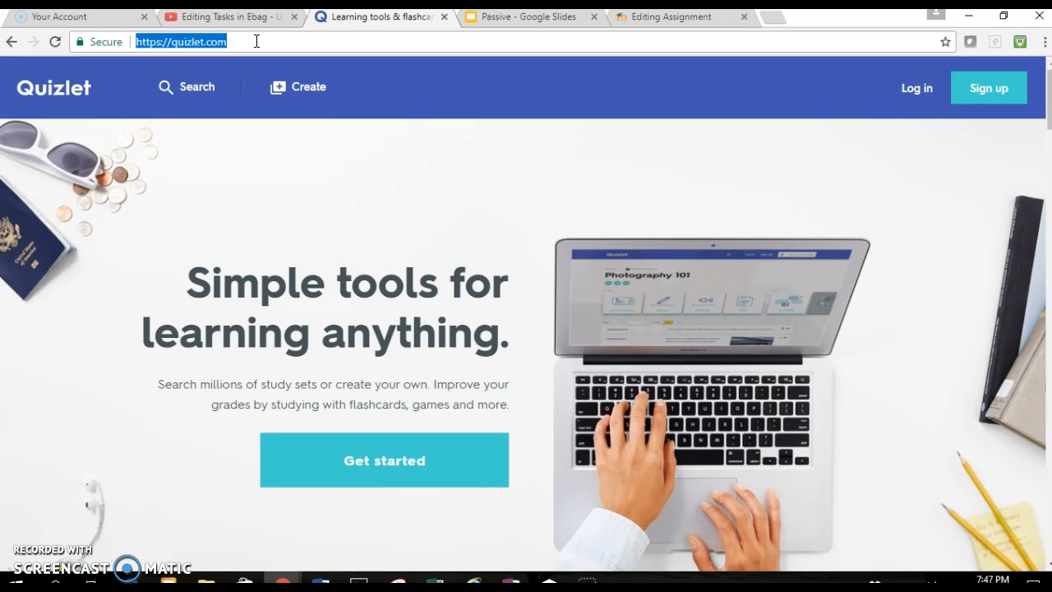
click(649, 20)
double_click(283, 194)
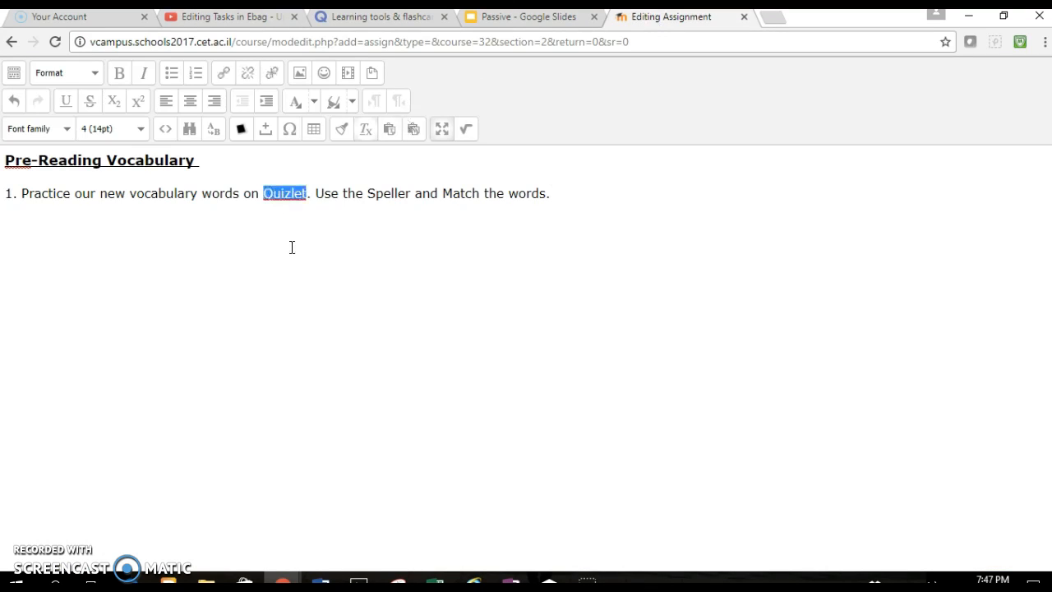
click(225, 83)
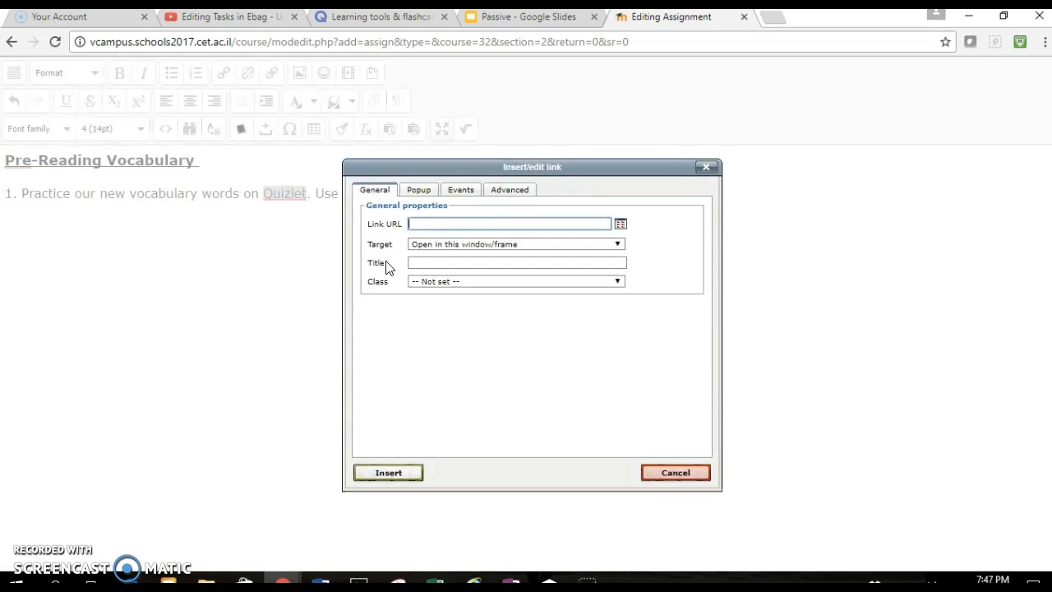
text(https://quizlet.com/)
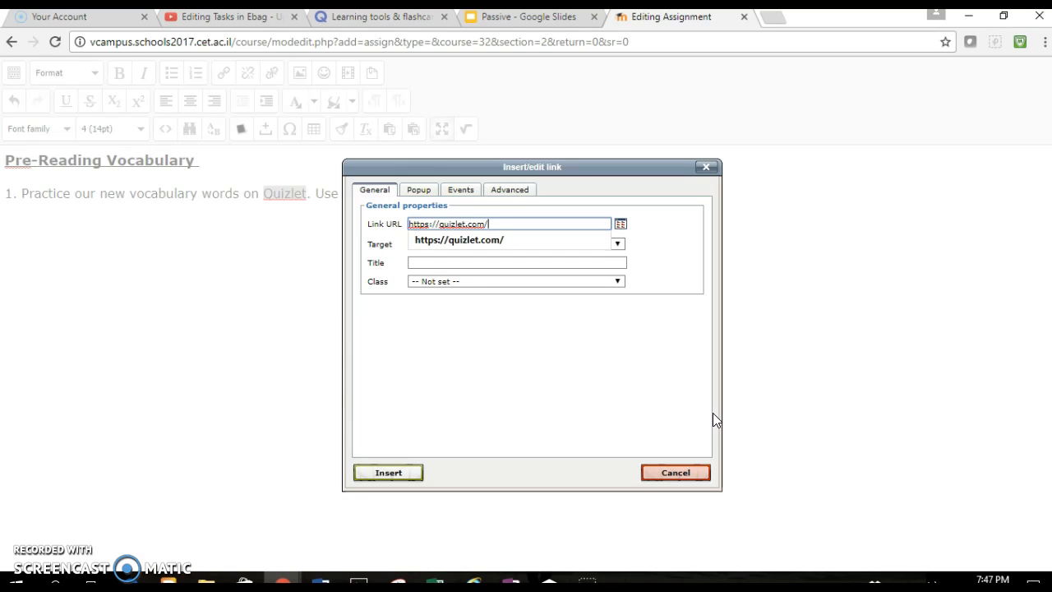
click(411, 473)
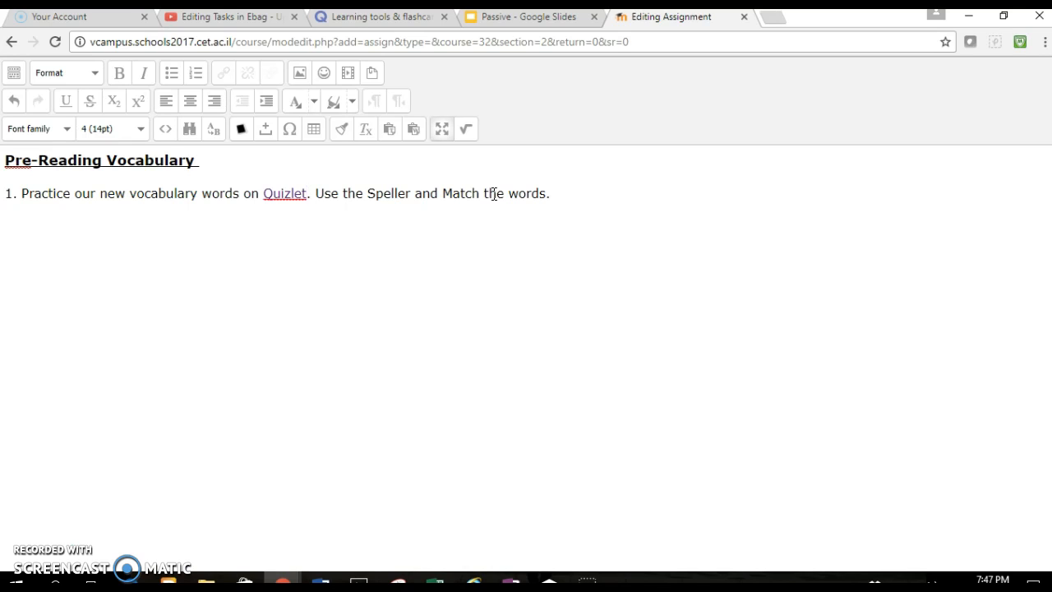
Set the Quizlet link's target to "Open in new window (_blank)"
double_click(289, 193)
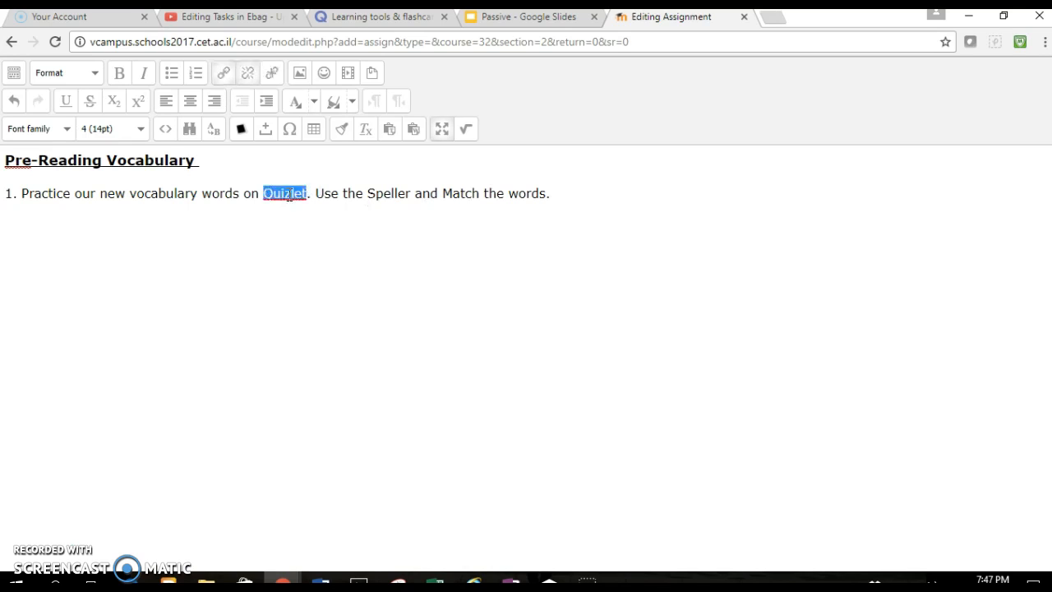
click(224, 73)
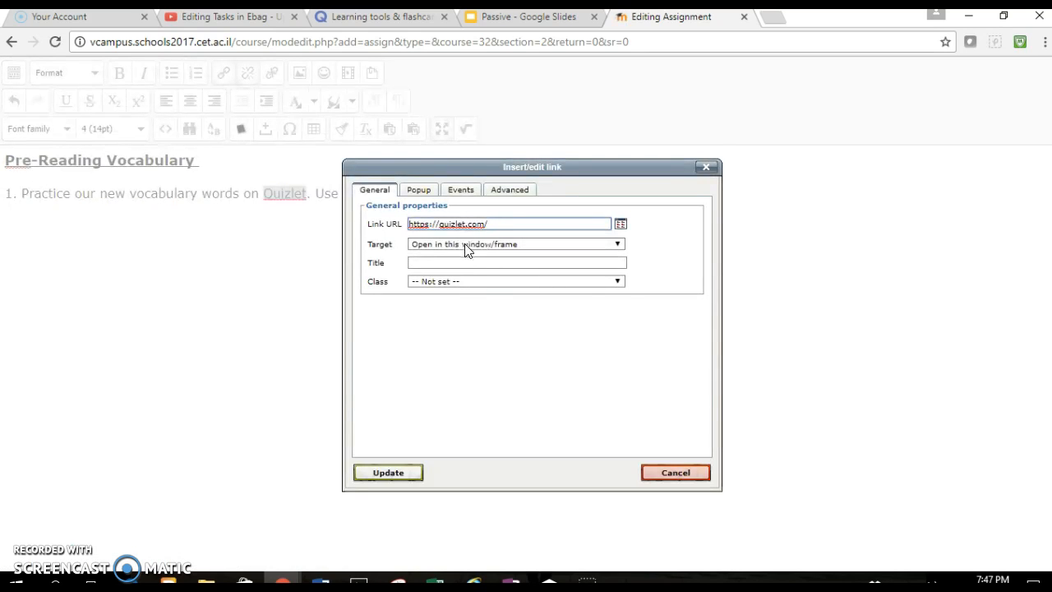
click(465, 245)
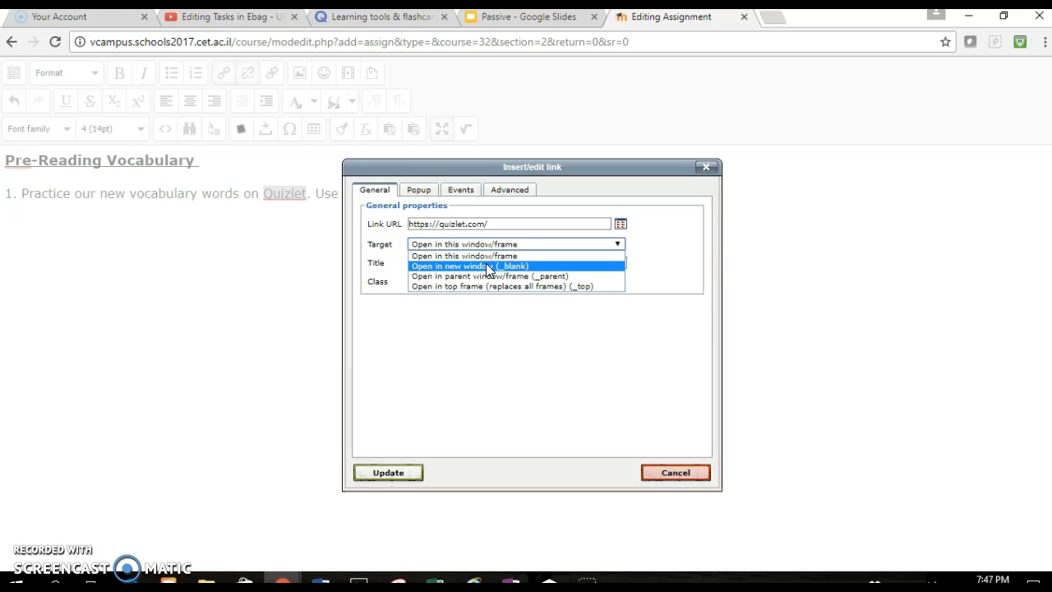
click(490, 268)
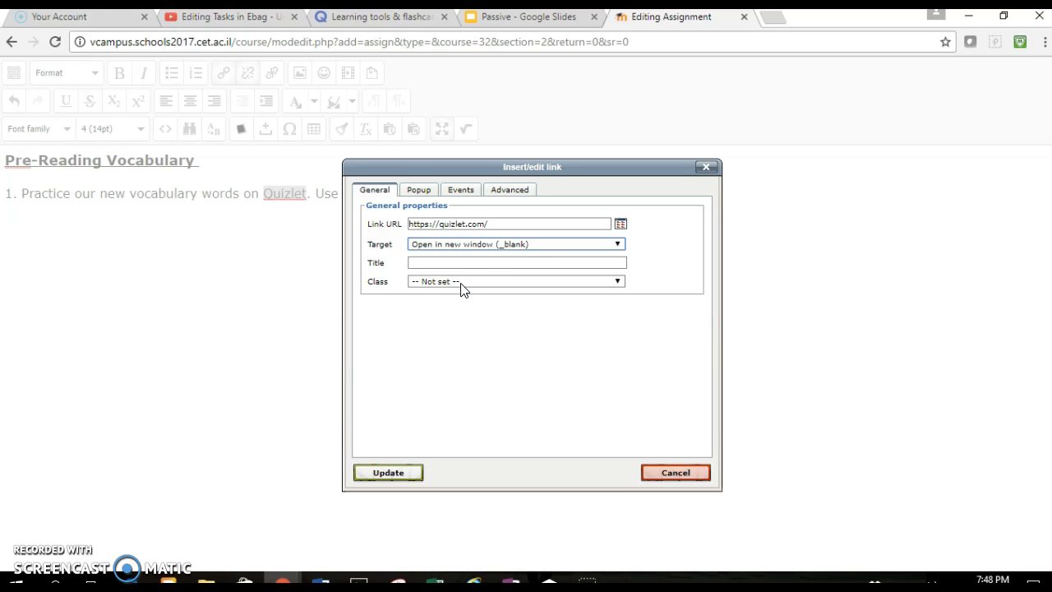
click(389, 473)
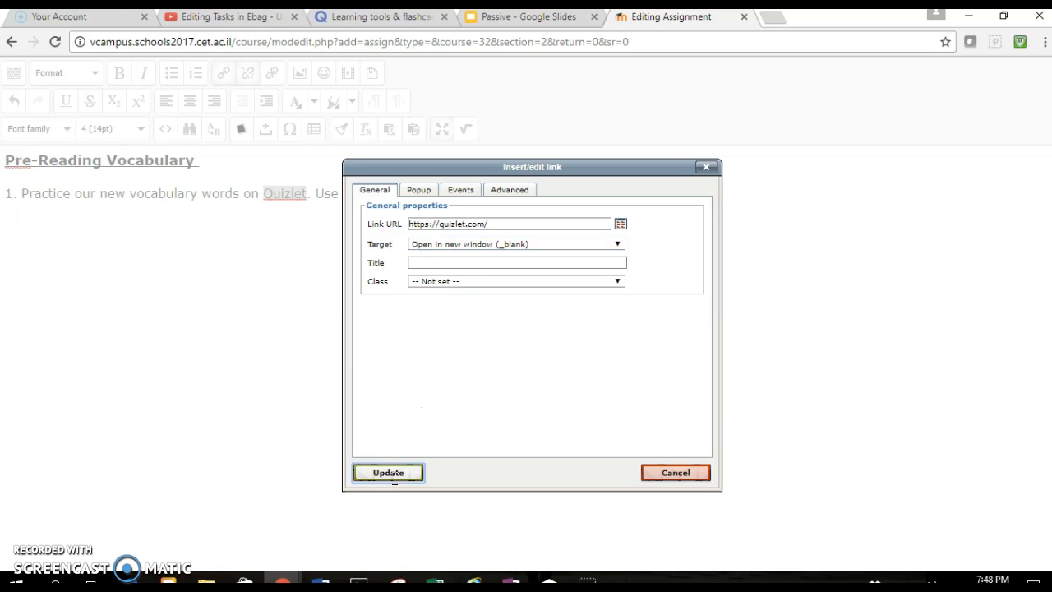
On a new line below the Quizlet instruction, write the heading "Reading" in bold, underlined 18 pt text
double_click(559, 201)
key(Return)
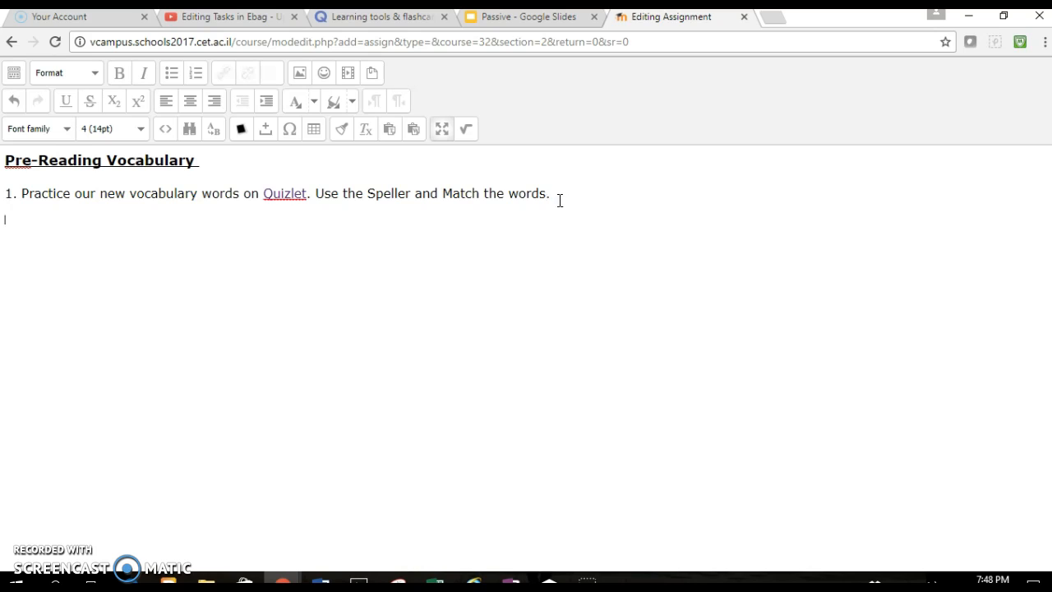
click(61, 130)
click(61, 130)
click(107, 130)
click(108, 236)
click(118, 73)
click(65, 101)
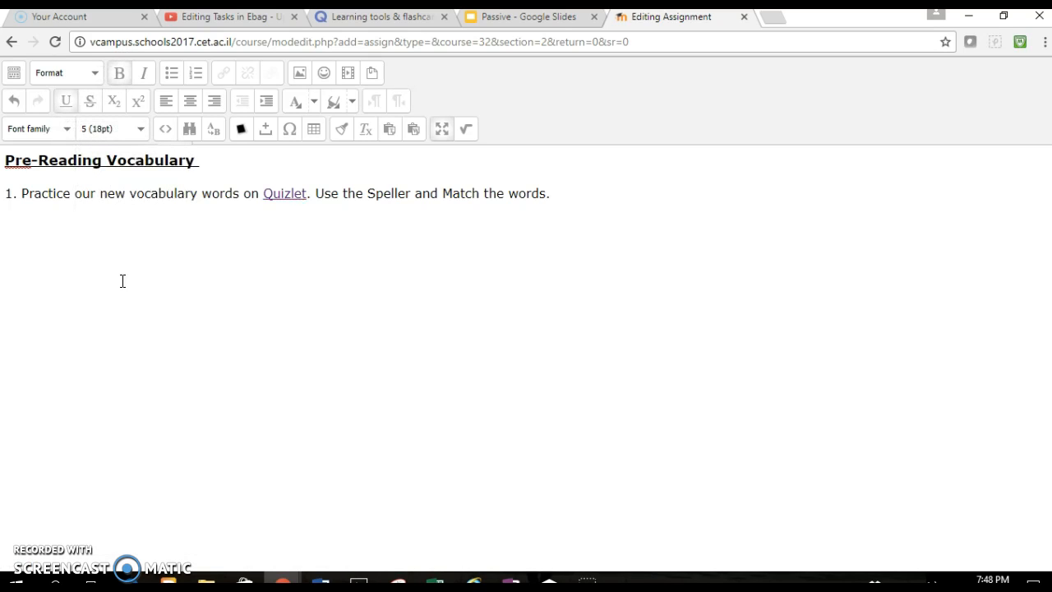
text(Reading)
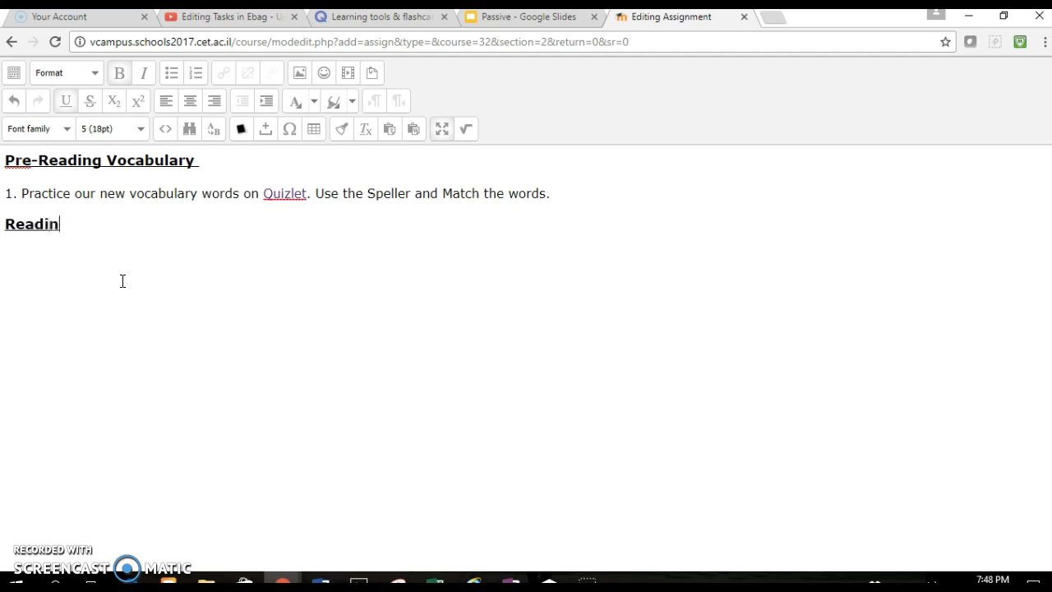
Make sure the "Reading" heading is bold and start a new line below it
key(Return)
click(117, 74)
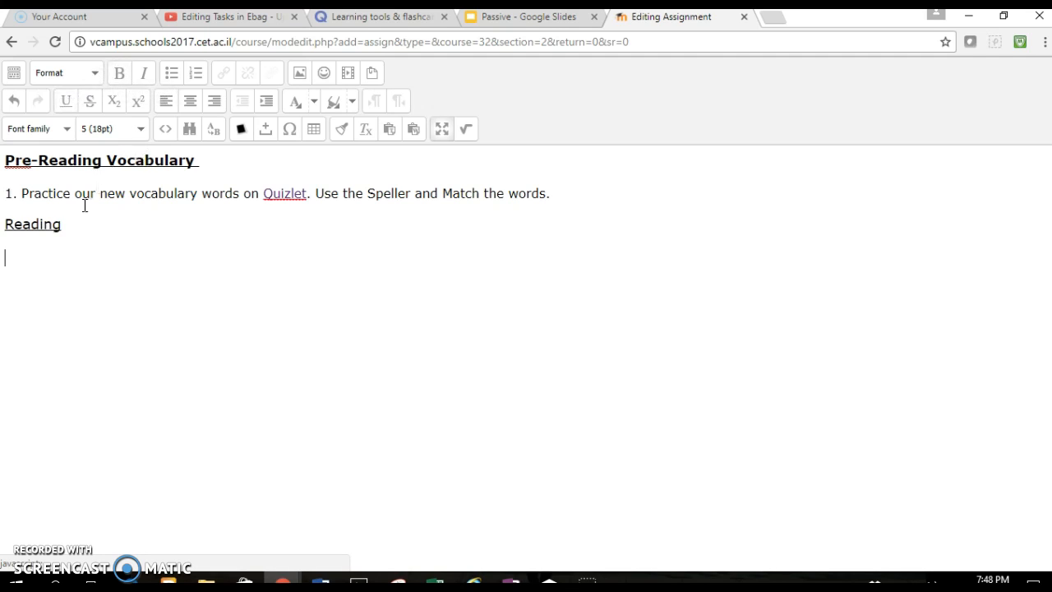
click(67, 225)
double_click(66, 225)
click(117, 73)
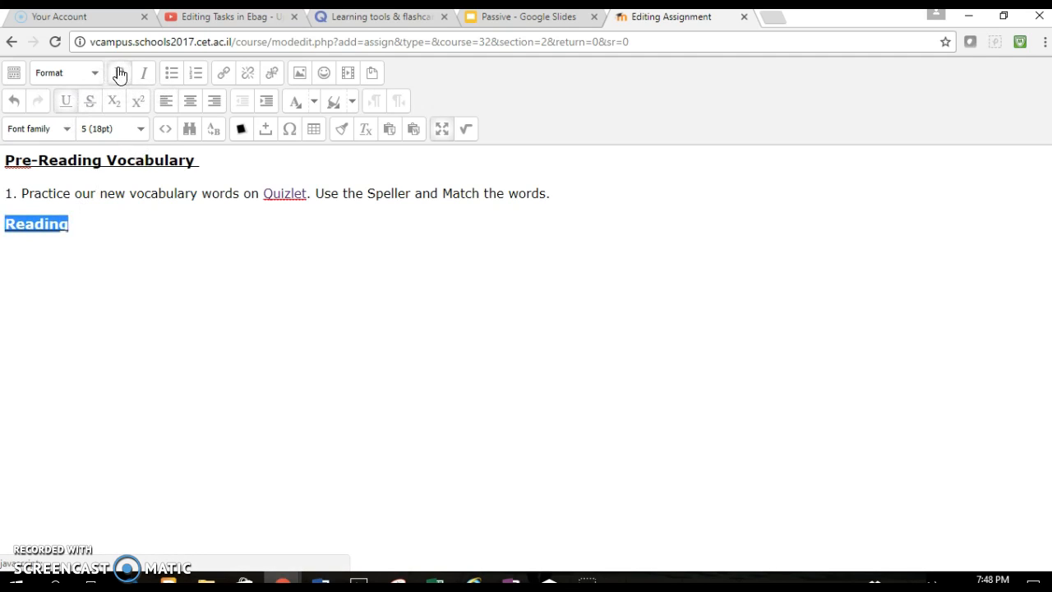
click(90, 222)
key(Return)
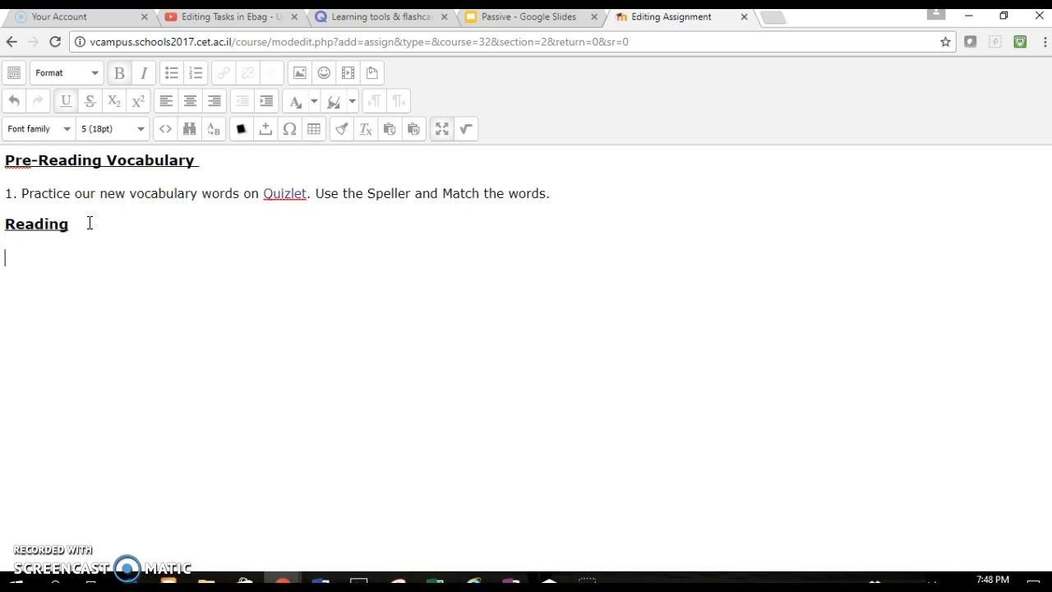
Below the "Reading" heading, write without bold or underline: 1. Read "Who Won" on page 34 of our textbook
text(1.)
drag(37, 261, 5, 261)
click(68, 106)
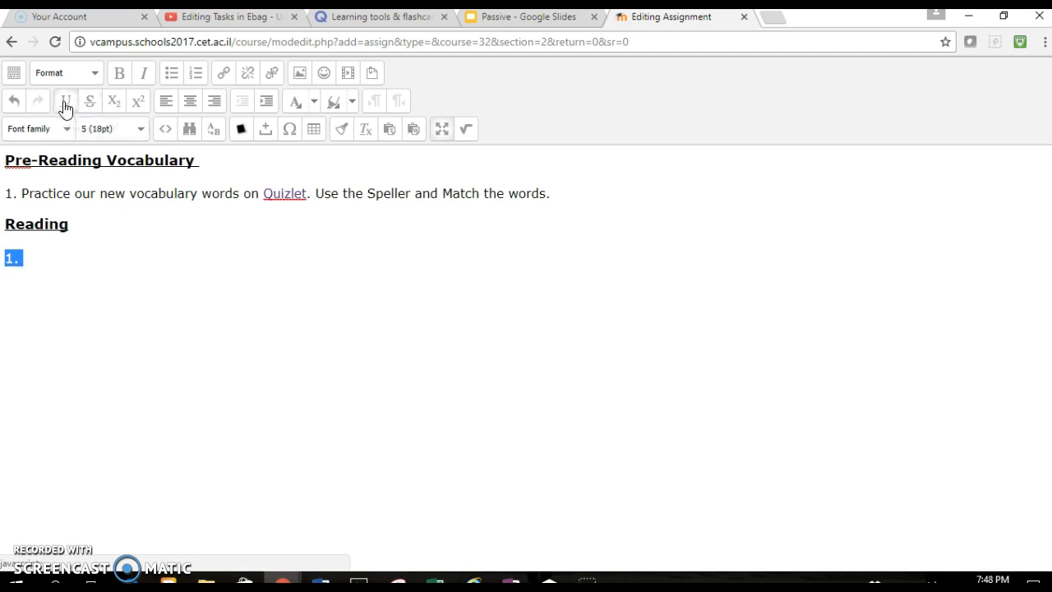
click(118, 129)
click(117, 216)
click(56, 261)
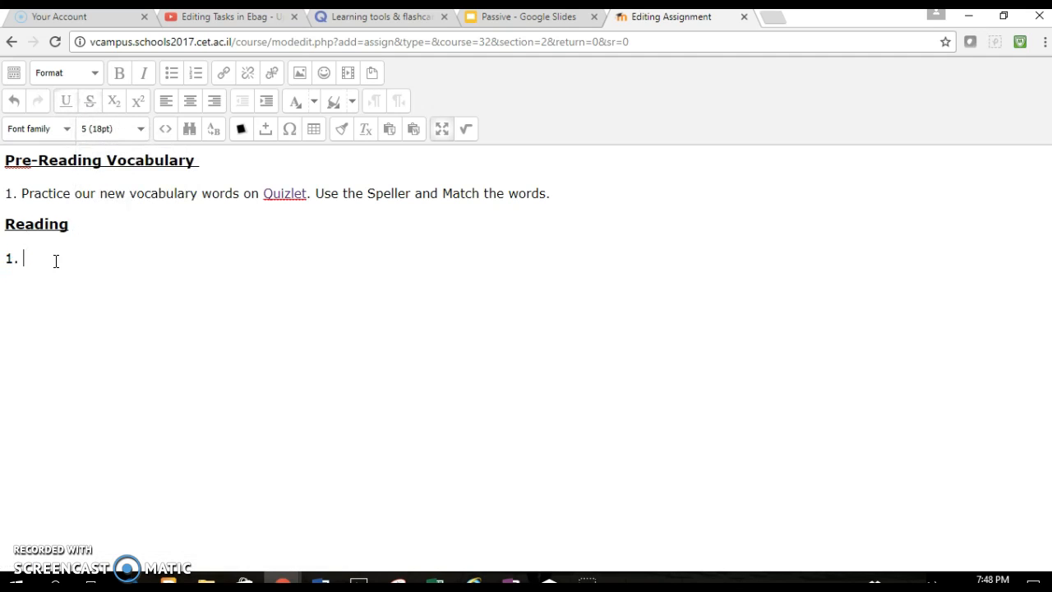
double_click(56, 261)
click(49, 258)
text(Read)
text( "Who Won" on page)
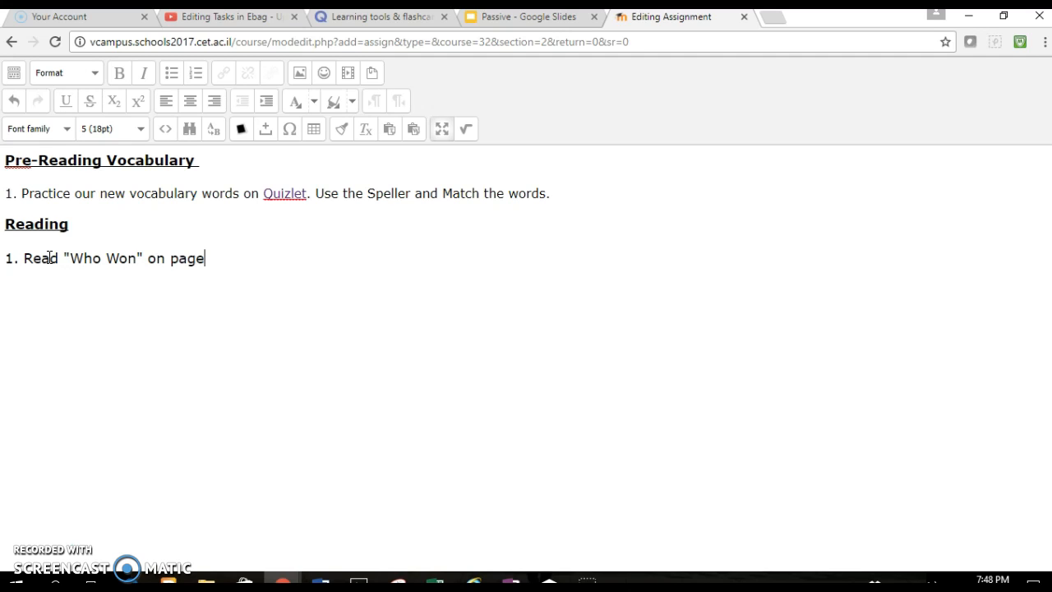
text( 34 of our te)
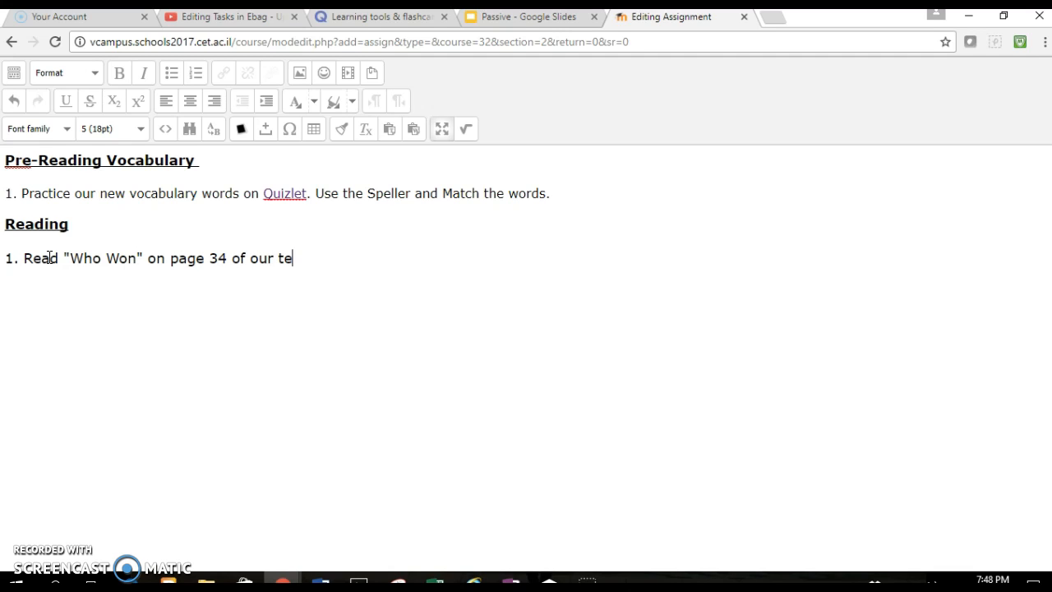
text(xtbook.)
Add a second reading instruction: "2. Answer the following questions in your OneNote."
key(Return)
text(2.)
key(BackSpace)
key(BackSpace)
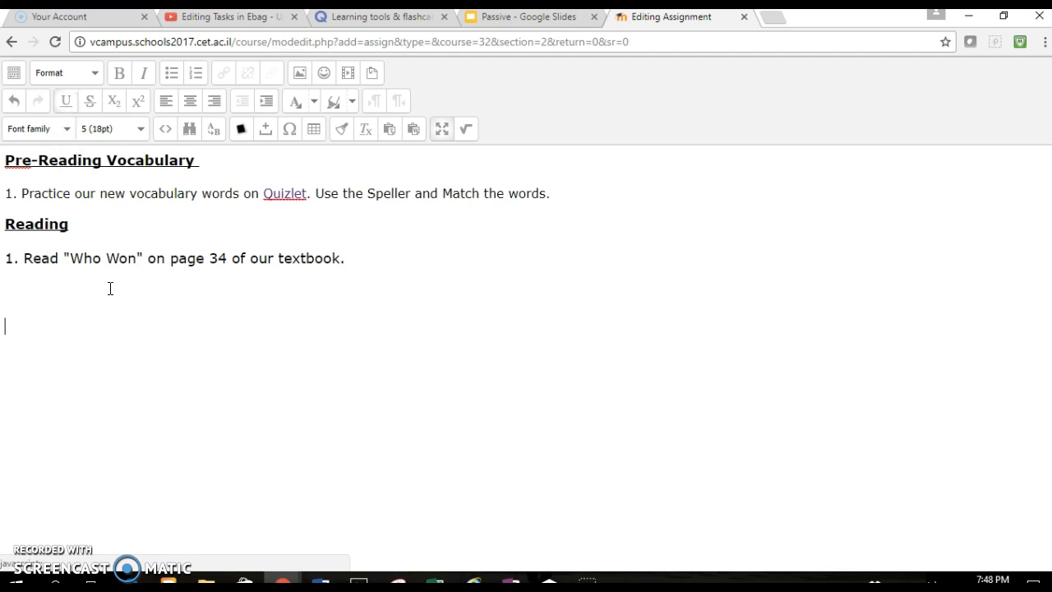
key(Return)
text(2. Ans)
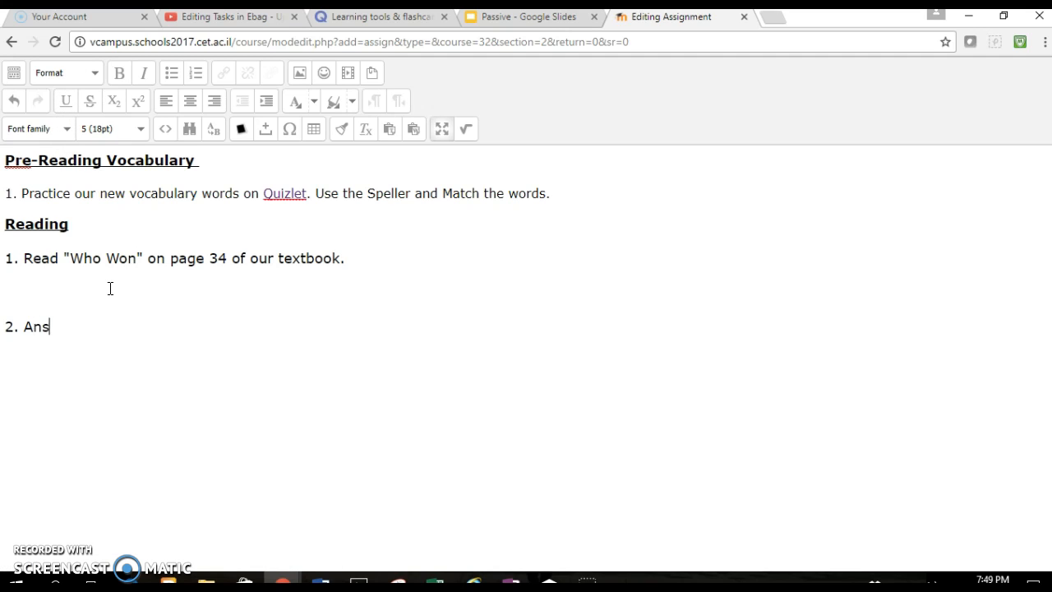
text(wer the following questio)
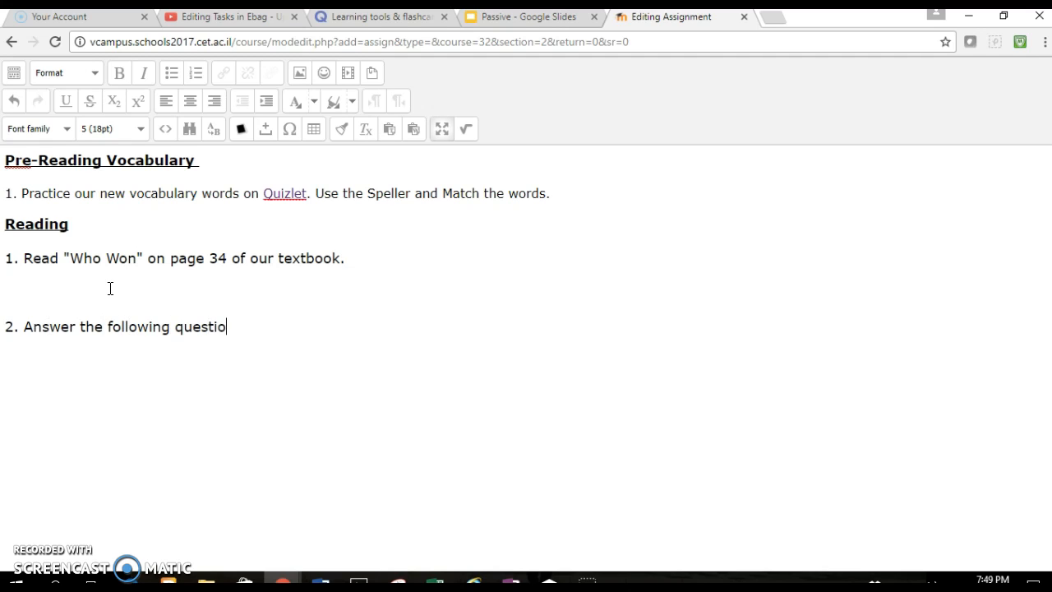
text(ns in your OneNote.)
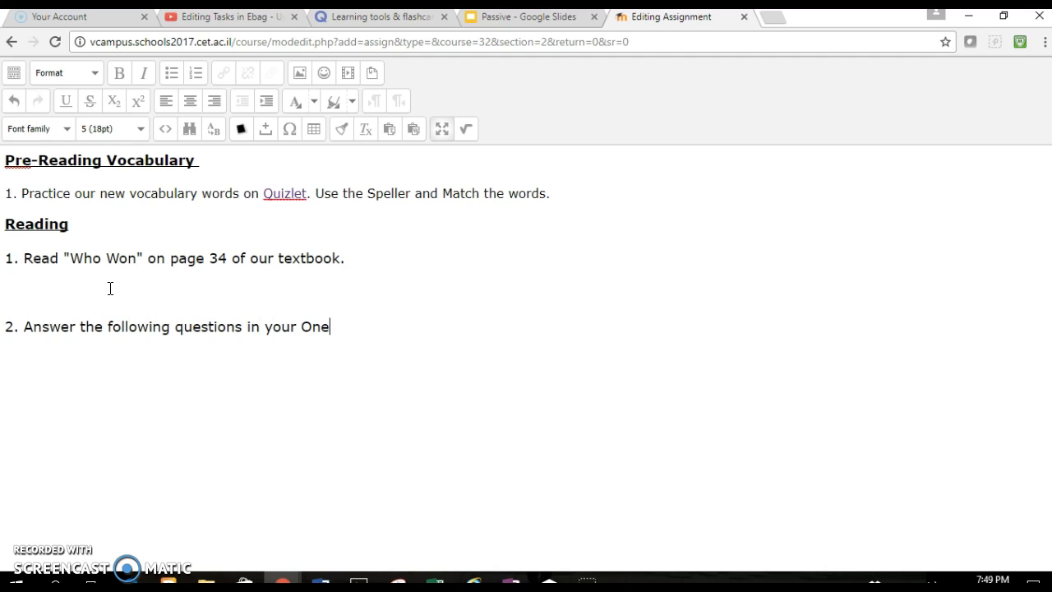
Remove the blank line between the two reading instructions
click(87, 299)
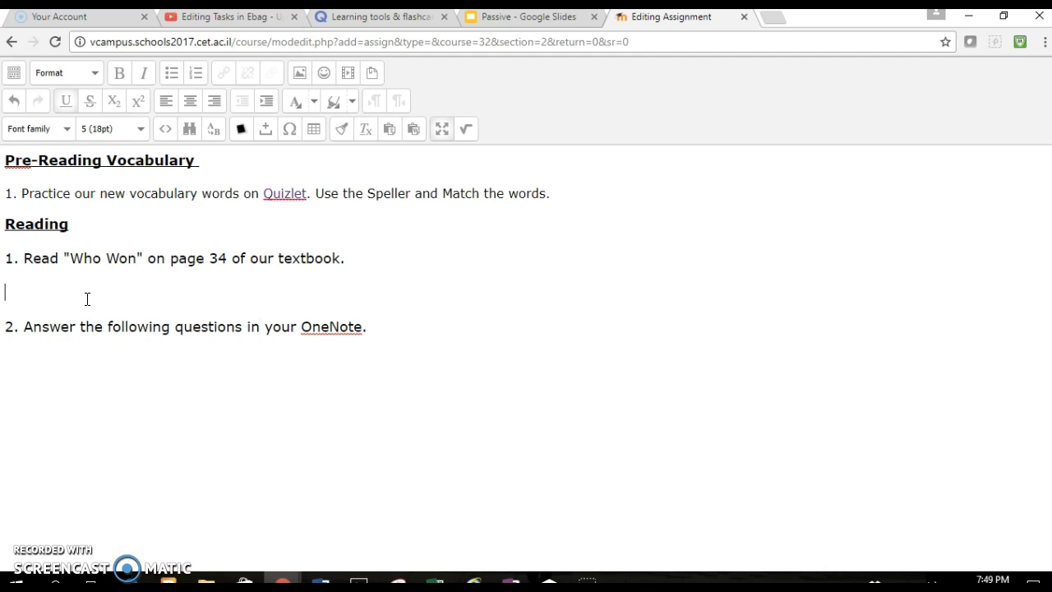
key(BackSpace)
click(65, 301)
key(BackSpace)
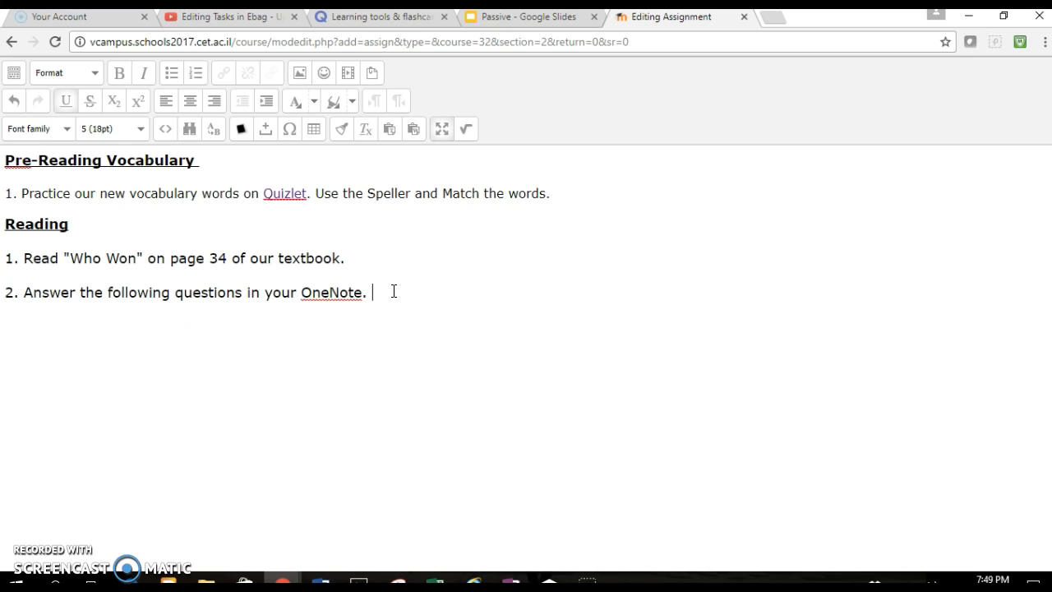
Set the font size of both reading instructions to 4 (14pt)
drag(393, 291, 88, 251)
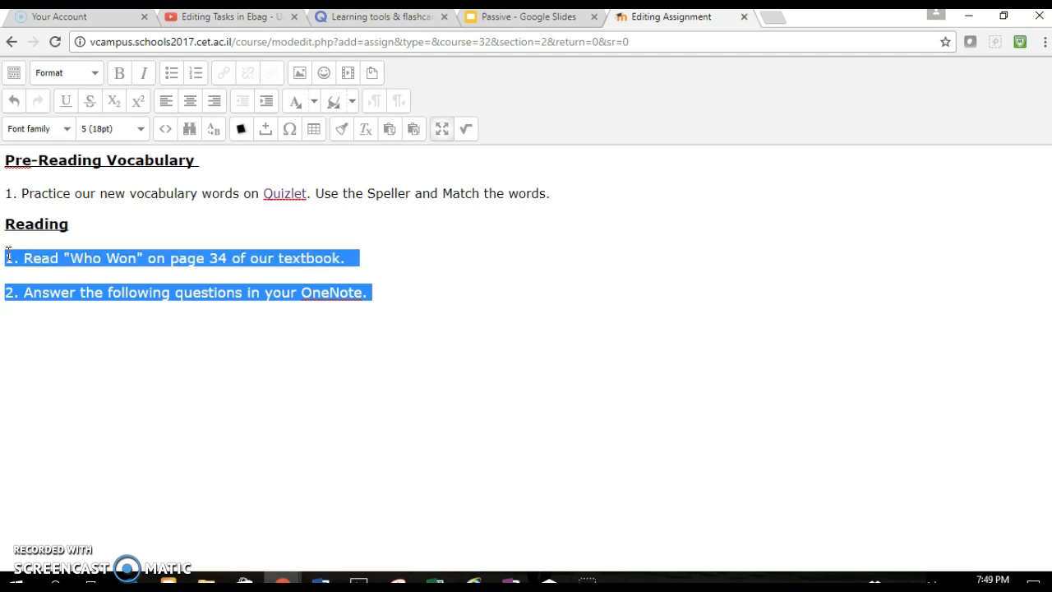
click(137, 132)
click(123, 216)
click(352, 290)
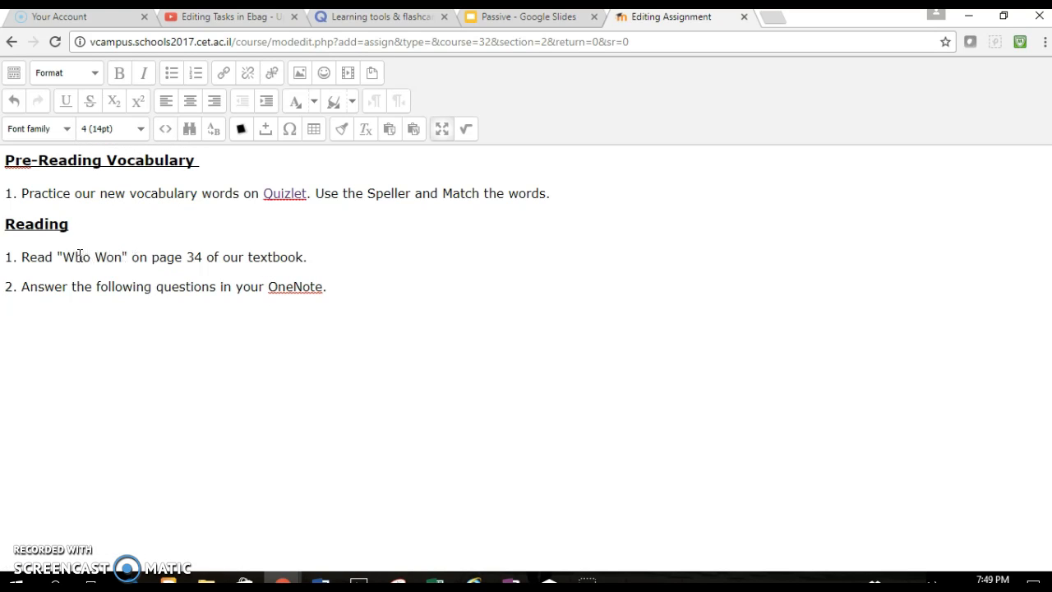
drag(56, 257, 203, 255)
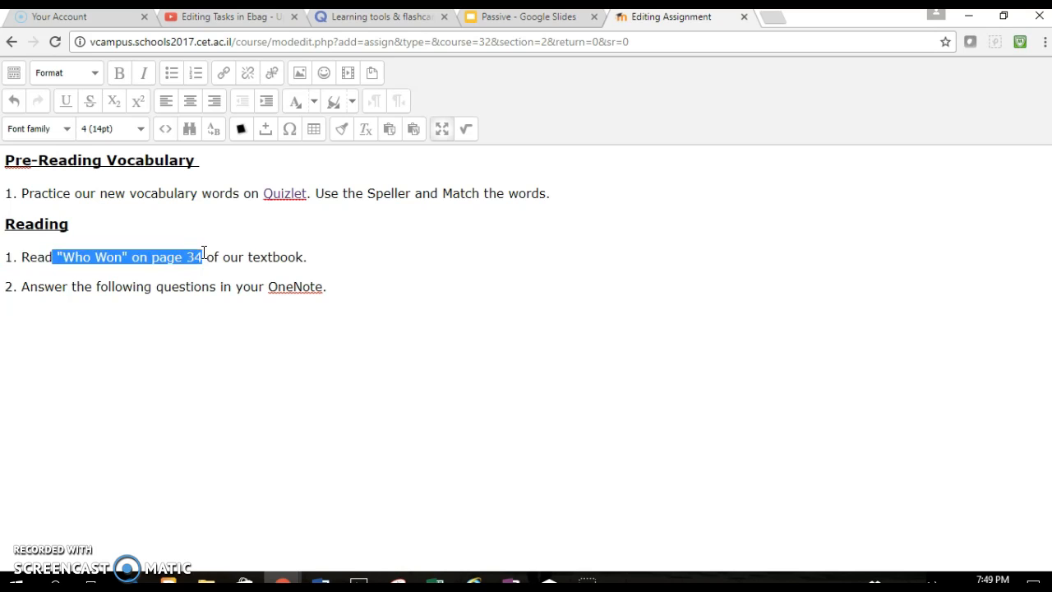
click(224, 76)
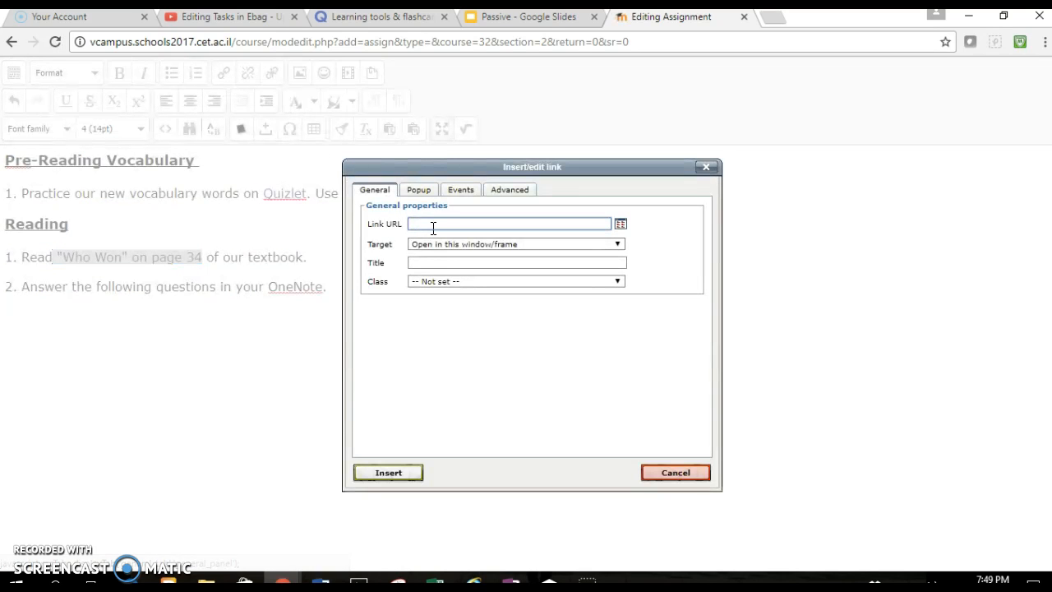
text(https://quizlet.com/)
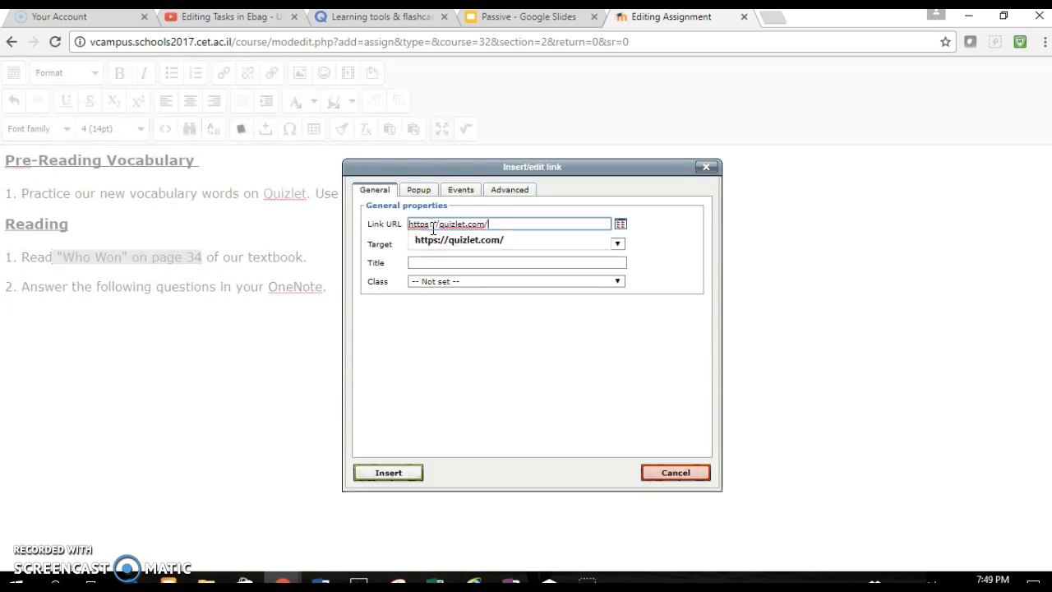
click(465, 242)
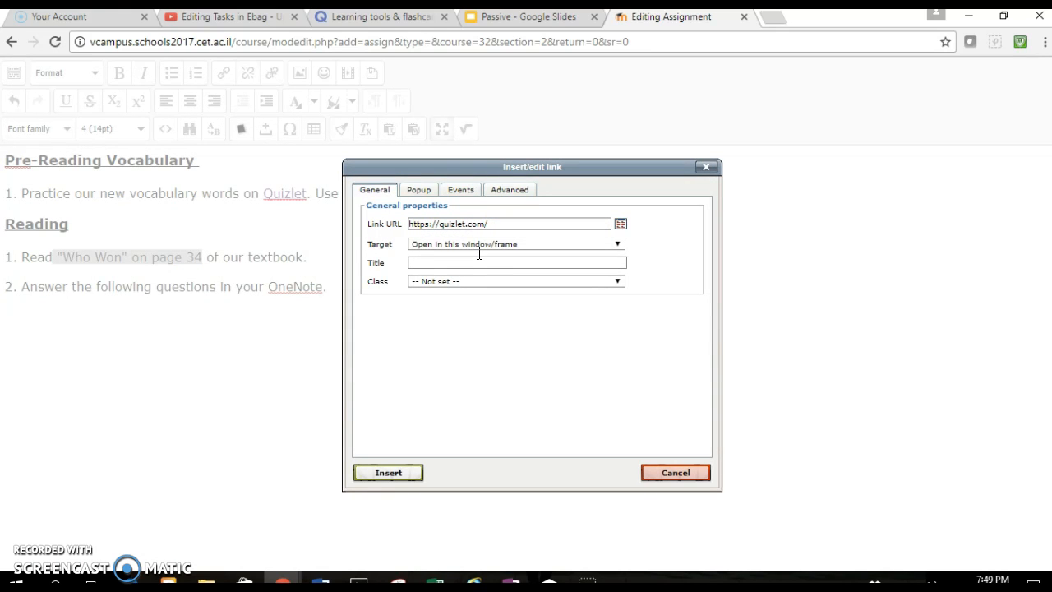
click(509, 244)
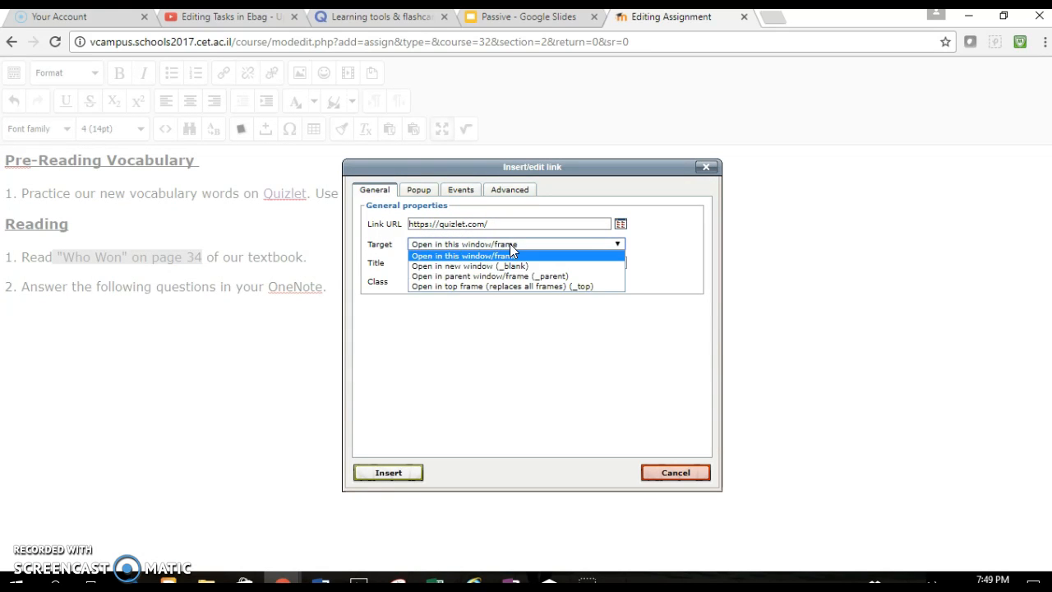
click(509, 265)
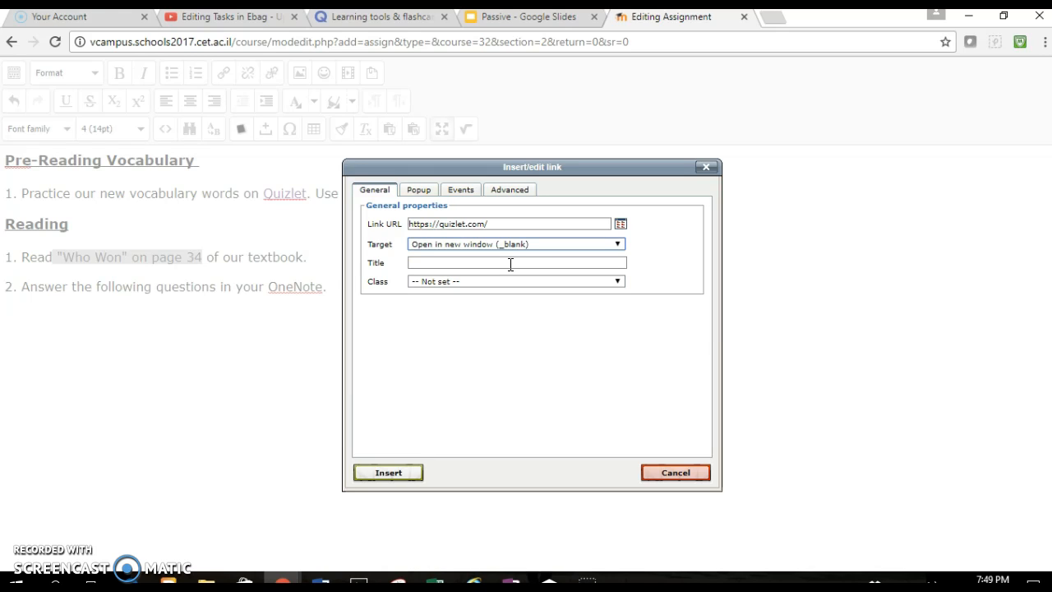
click(384, 474)
For an image on a new line below the second reading instruction, upload answer.PNG from the Downloads folder
click(348, 291)
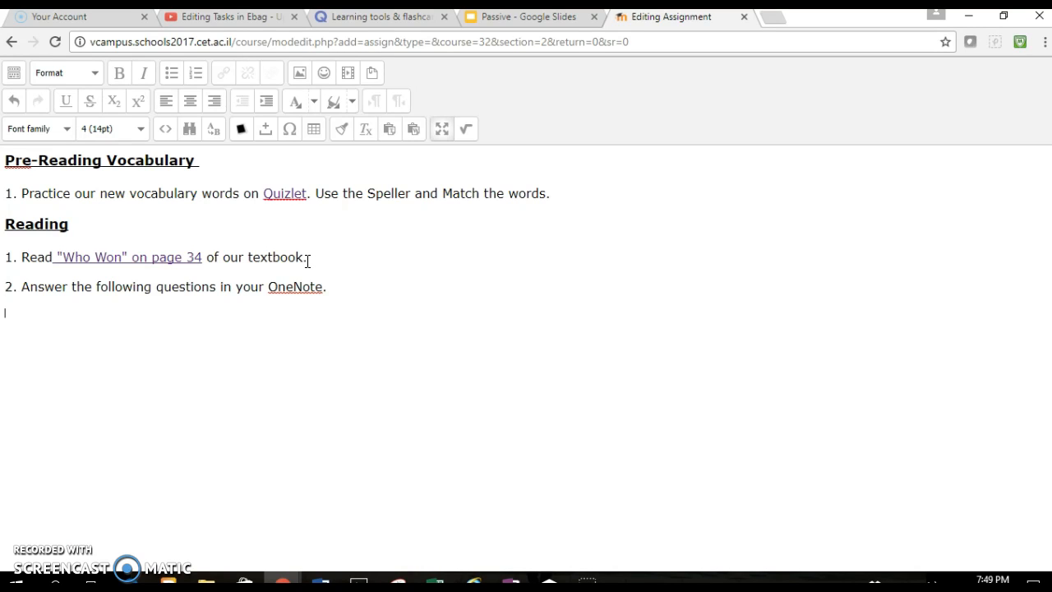
click(302, 81)
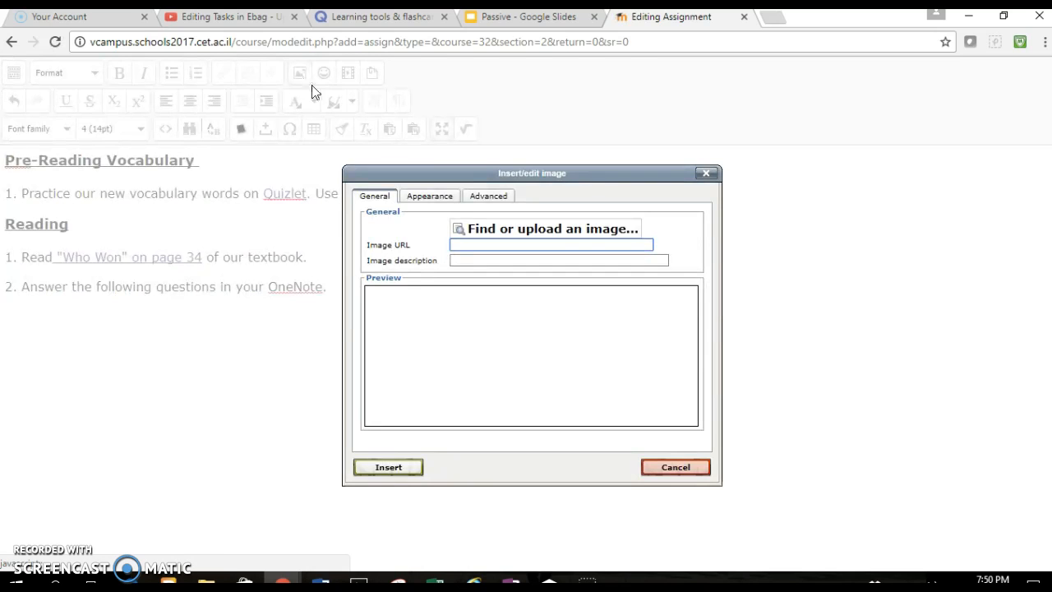
click(511, 230)
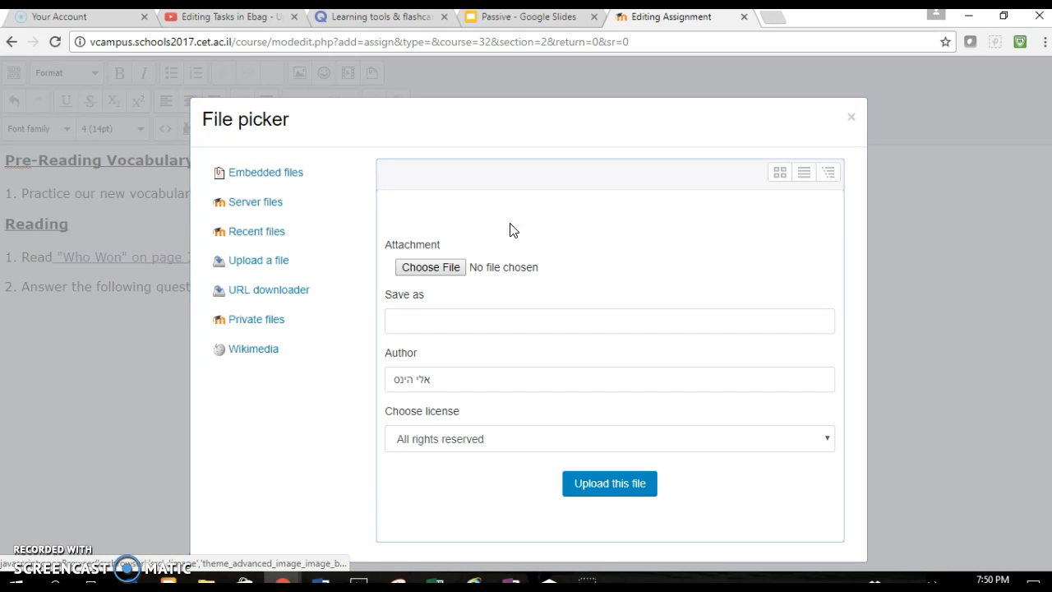
click(433, 270)
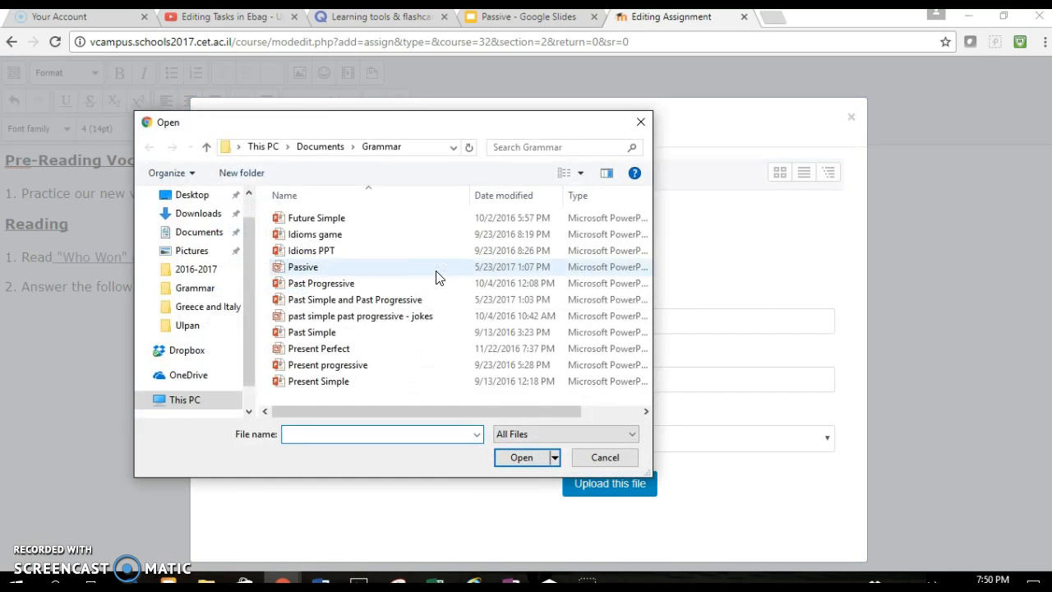
click(198, 213)
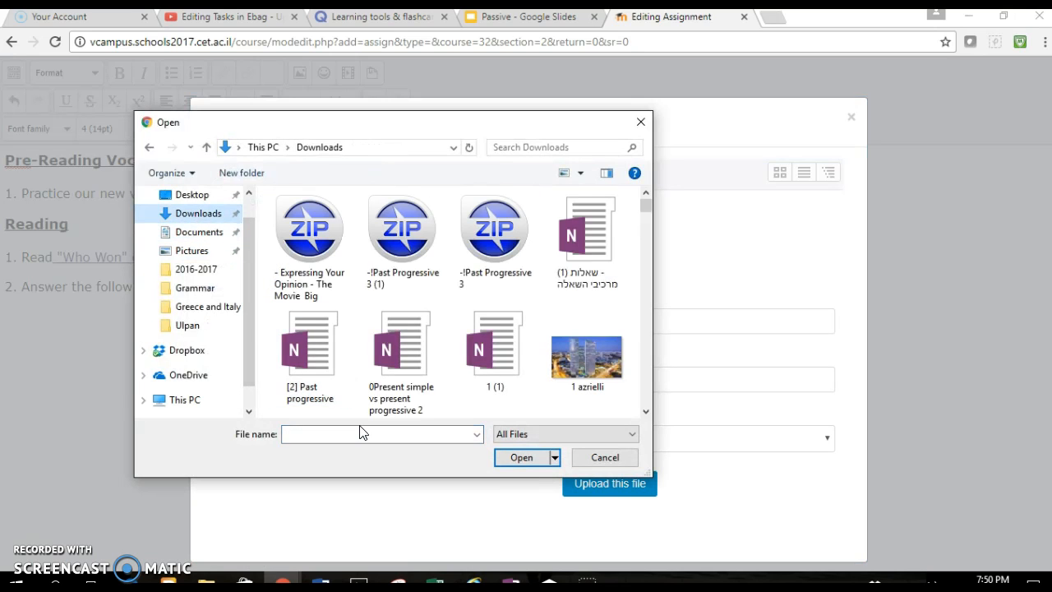
text(answe)
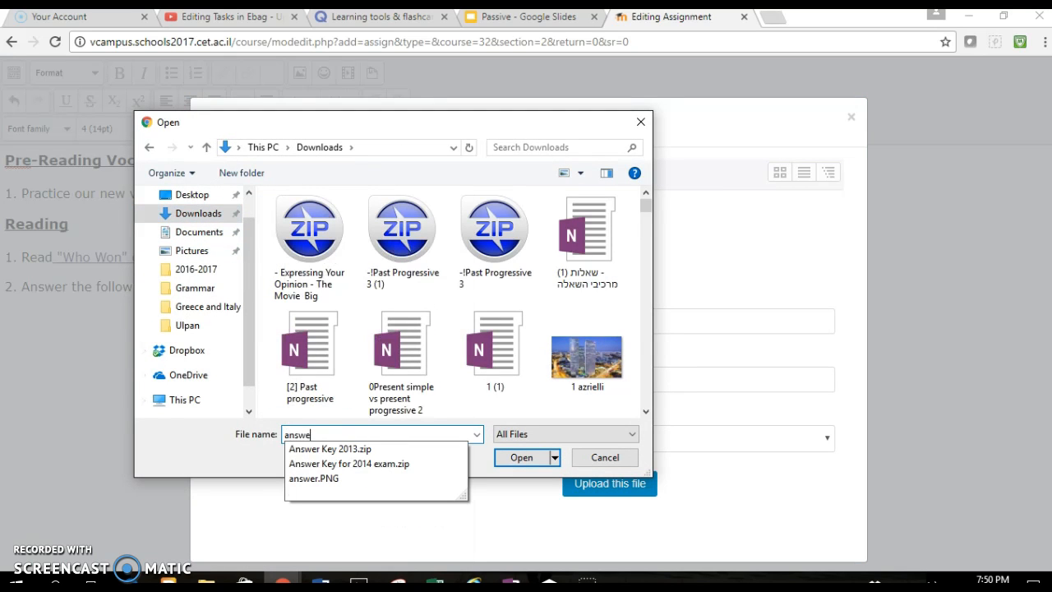
key(Down)
key(Down)
key(Down)
key(Return)
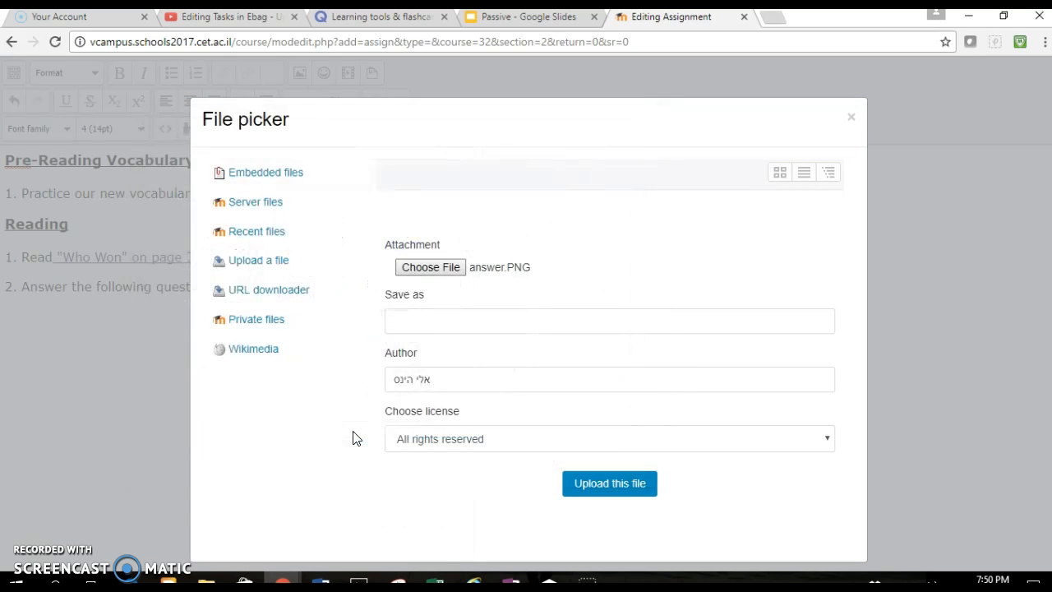
click(604, 490)
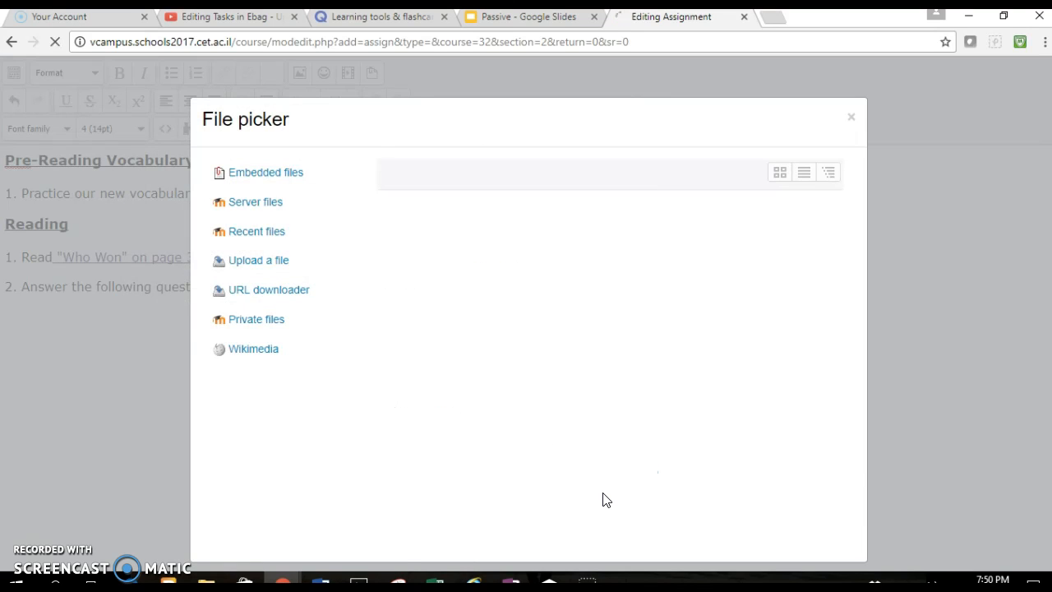
Insert the uploaded image into the description without an image description and leave the editor's full-screen mode
click(409, 468)
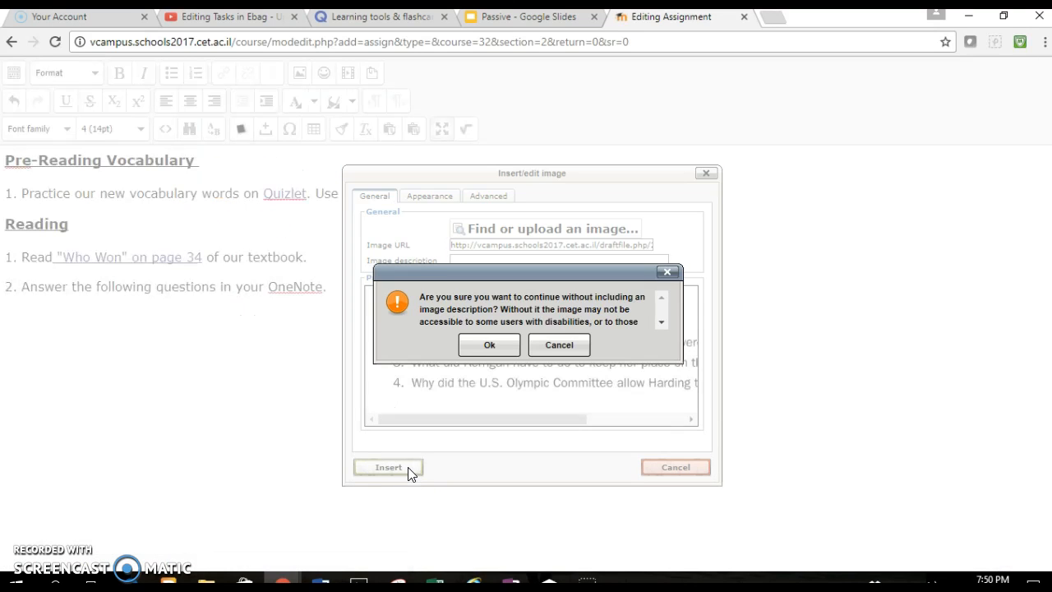
click(490, 345)
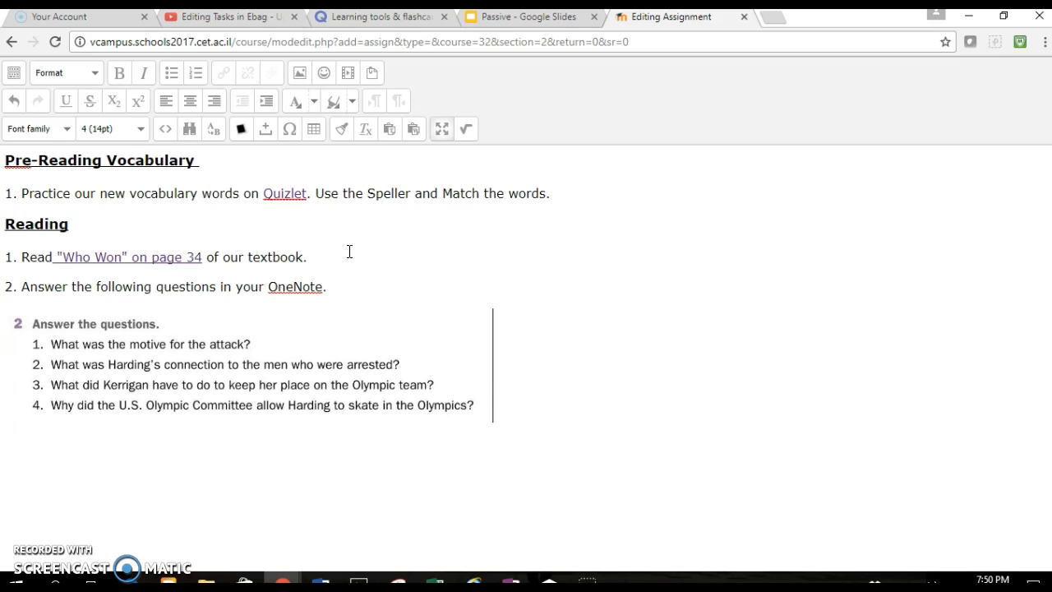
click(442, 130)
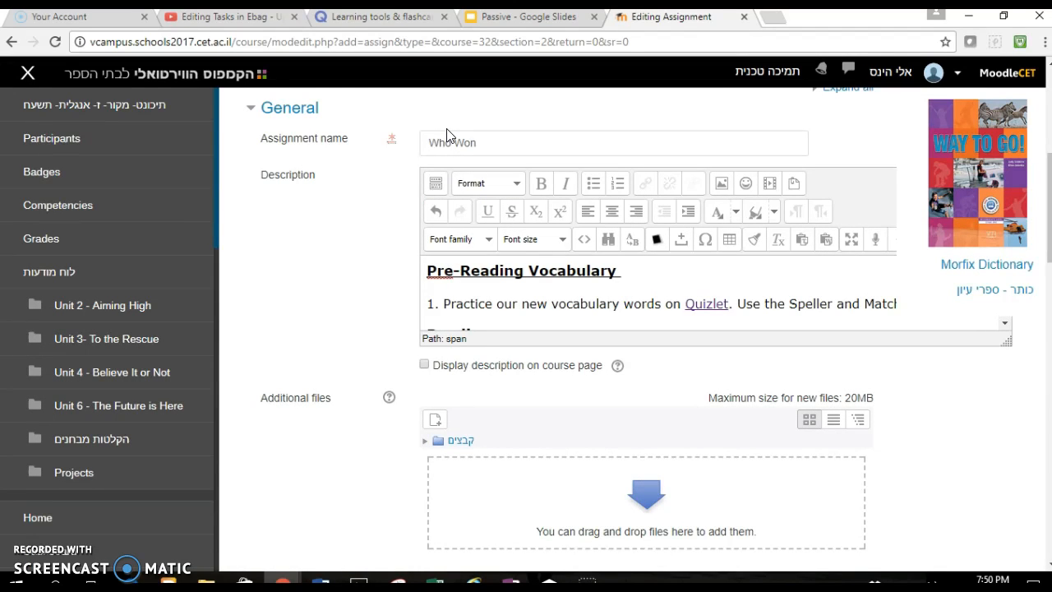
Review the assignment form's Availability dates, Submission types and remaining settings sections at 80% page zoom
scroll(589, 345, down, 8)
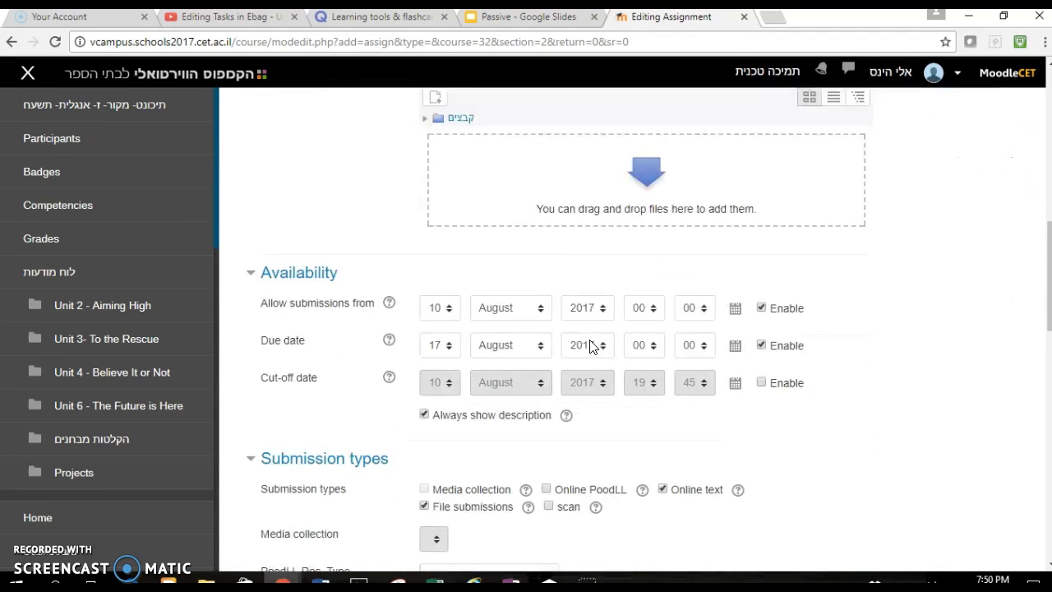
scroll(592, 343, down, 8)
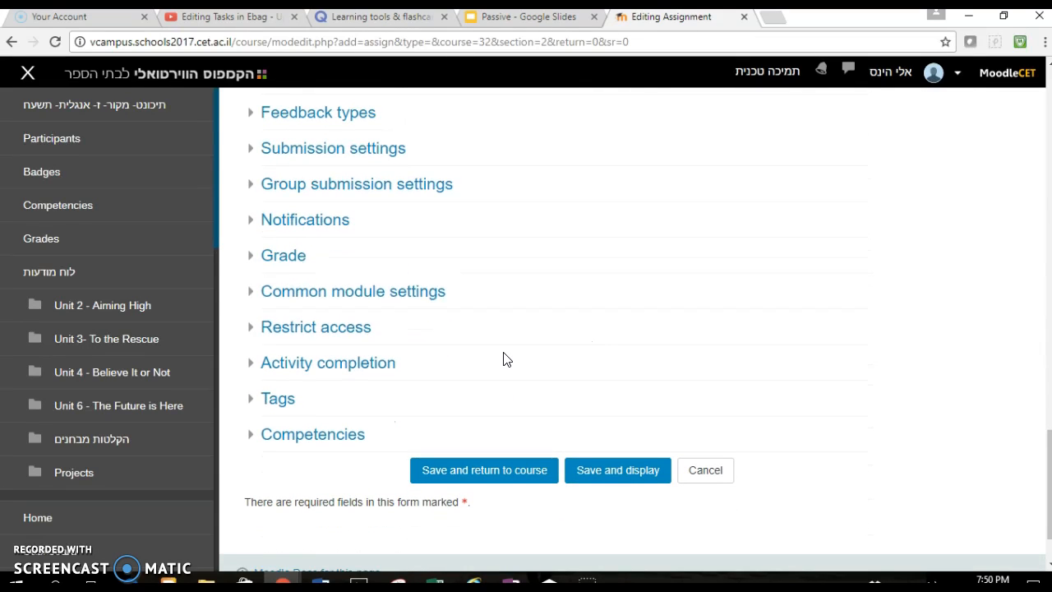
scroll(504, 359, up, 4)
key(ctrl+minus)
key(ctrl+minus)
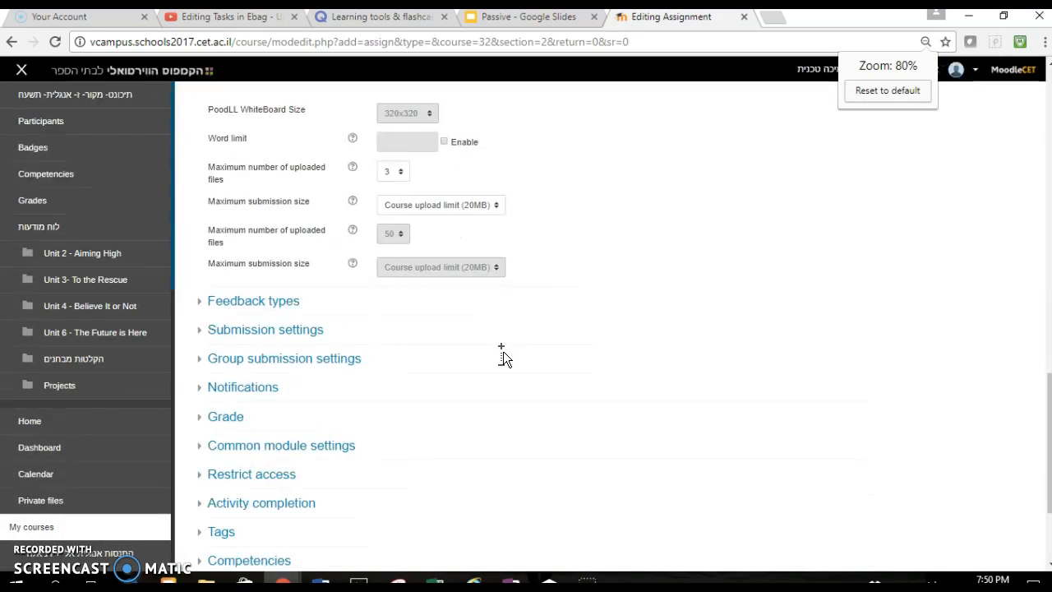
scroll(503, 351, up, 3)
scroll(503, 351, up, 3)
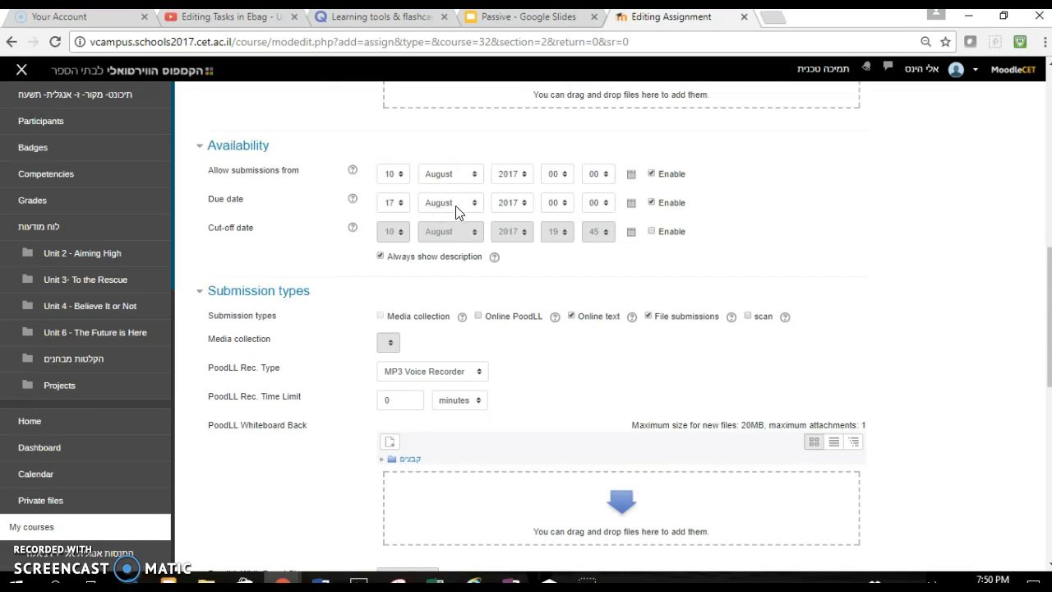
scroll(457, 212, down, 5)
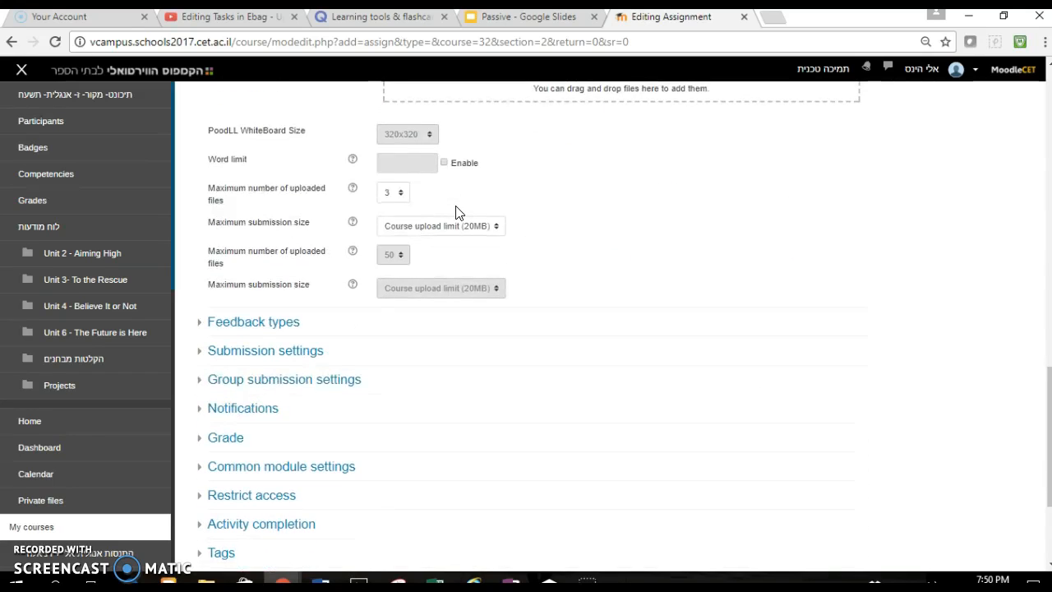
scroll(458, 212, down, 3)
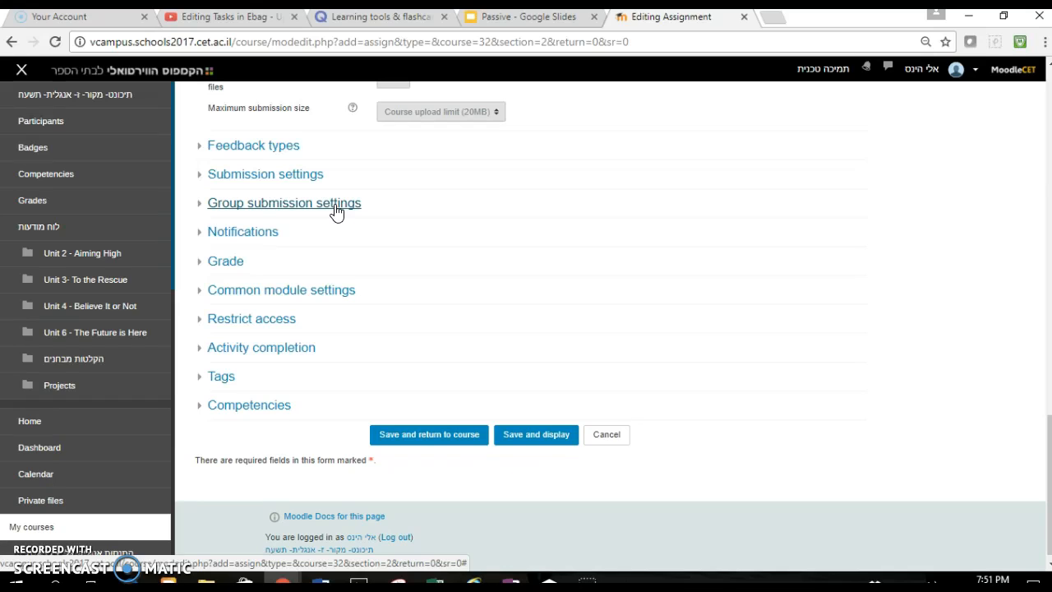
Save the assignment with a return to the course page and open the new "Who Won" activity in the Way to Go section
click(432, 435)
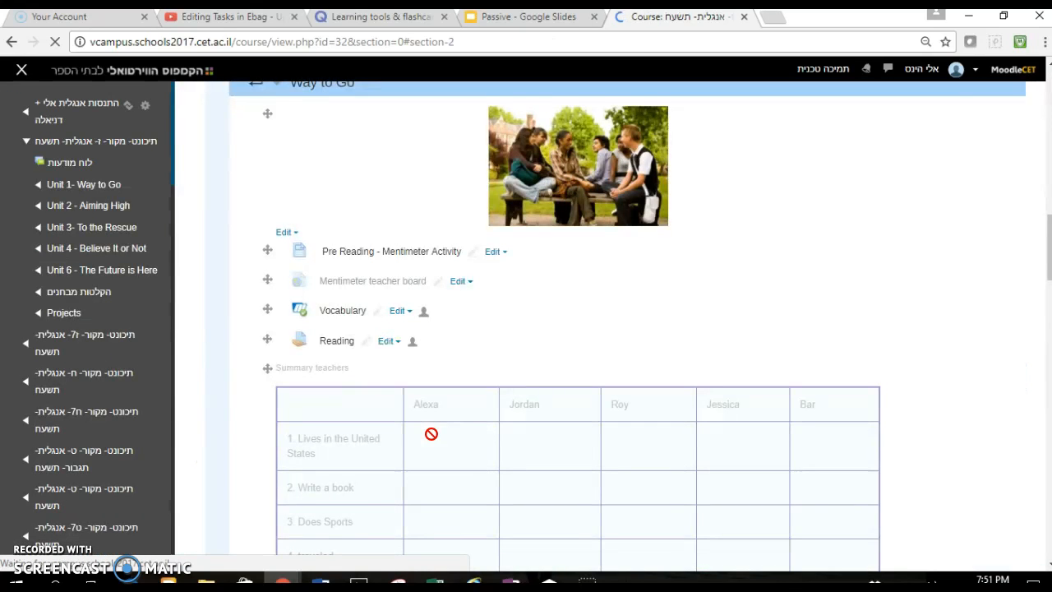
scroll(431, 433, down, 4)
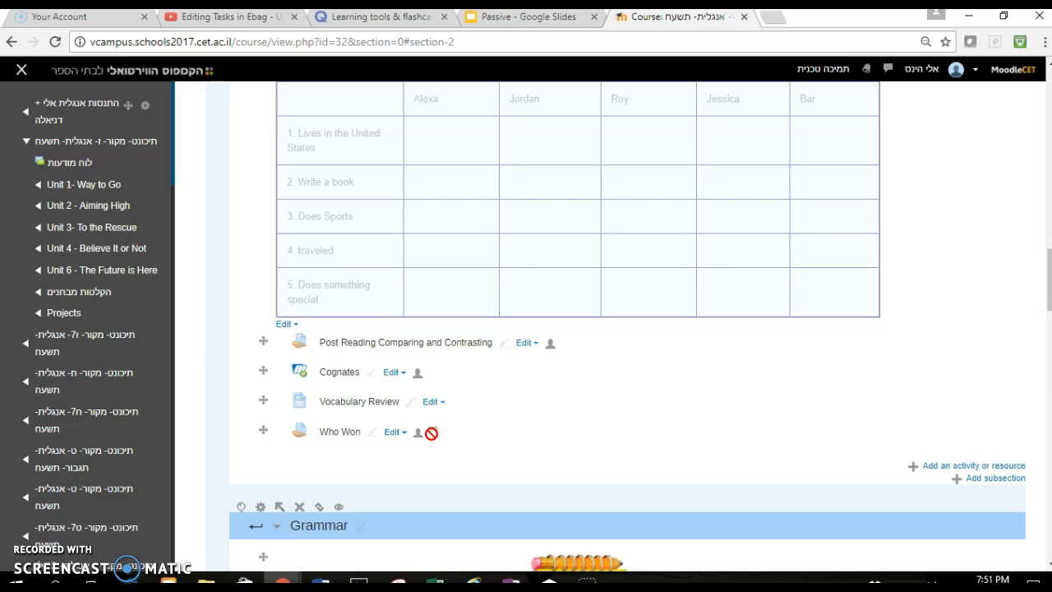
click(335, 440)
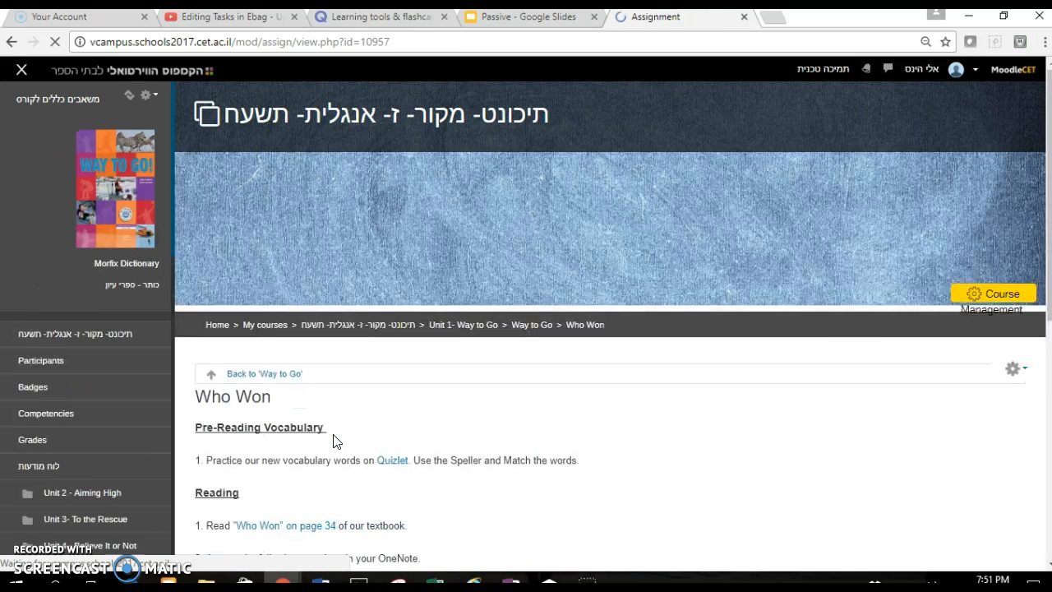
Check the assignment's displayed instructions, links, question image and grading summary, and go back to the "Way to Go" section
scroll(333, 441, down, 3)
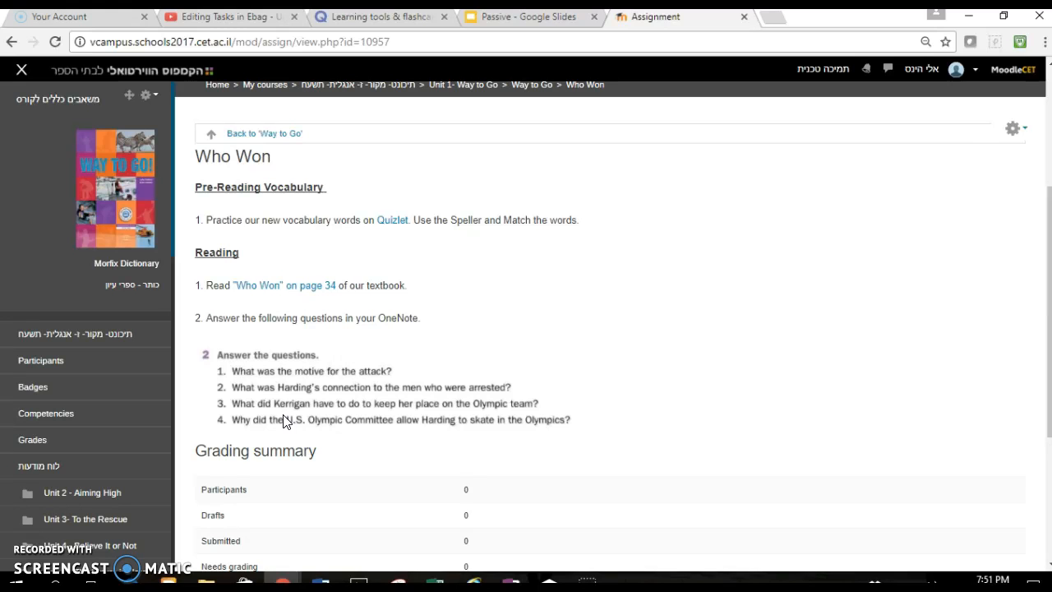
scroll(284, 421, down, 1)
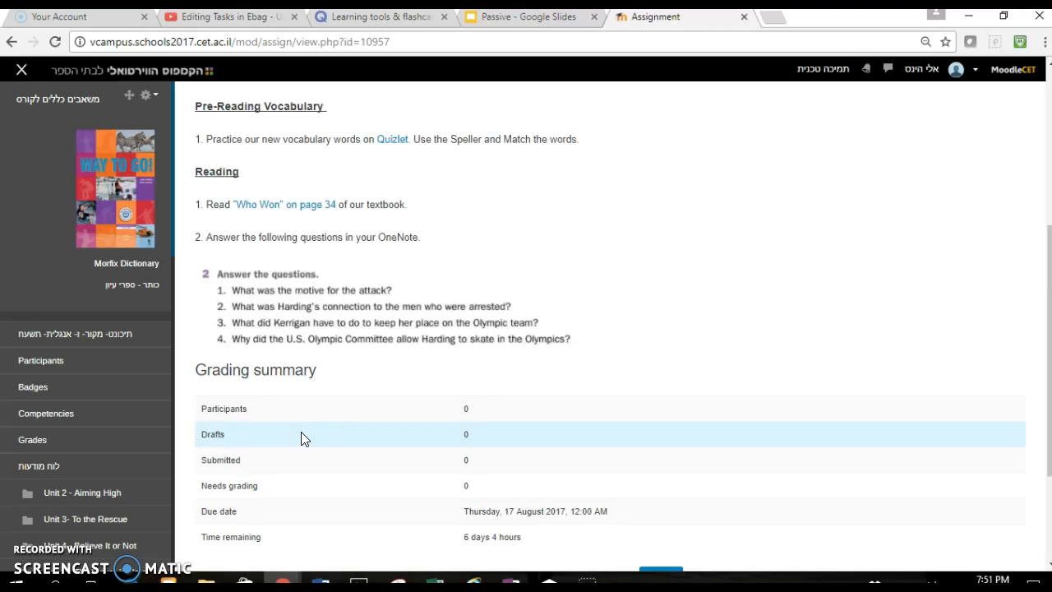
scroll(301, 438, down, 1)
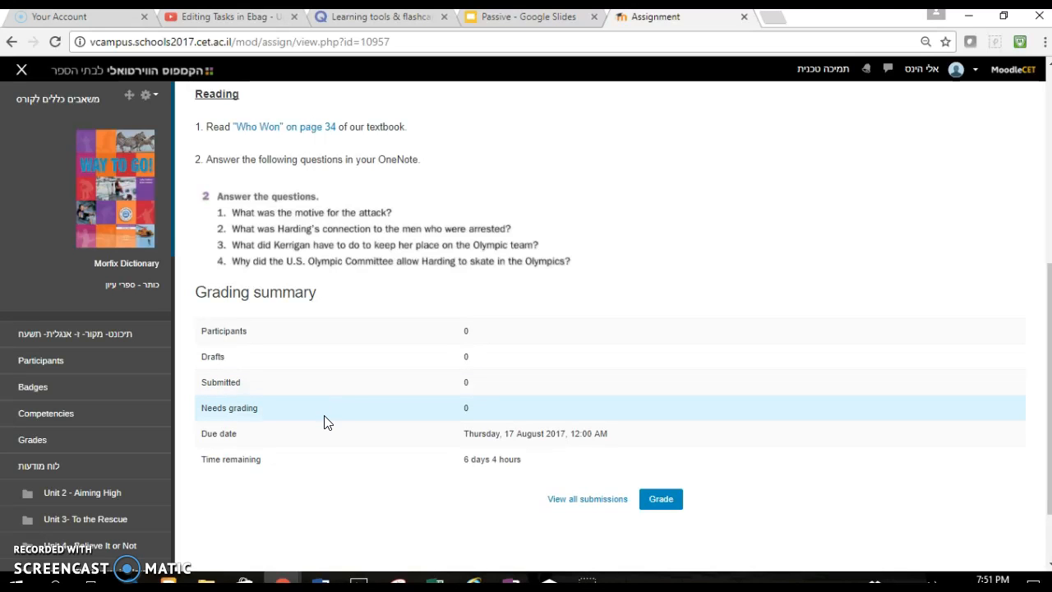
scroll(323, 422, up, 5)
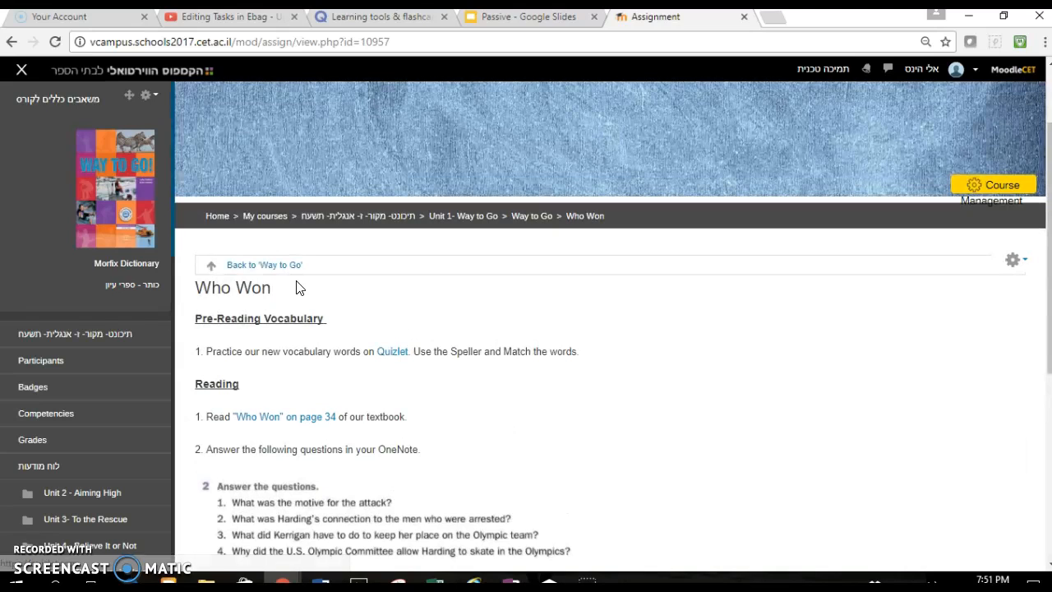
click(249, 271)
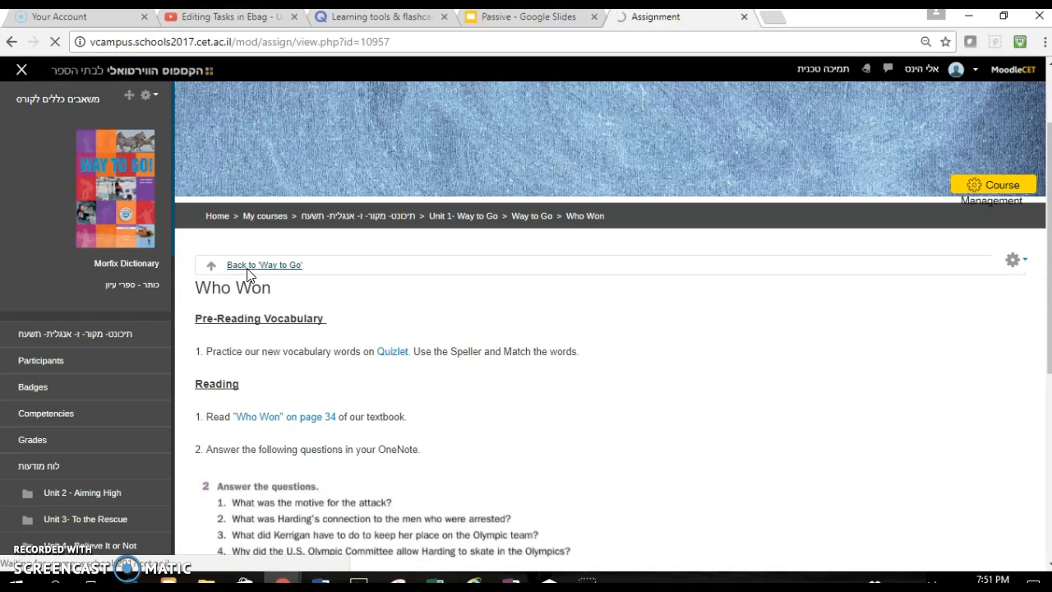